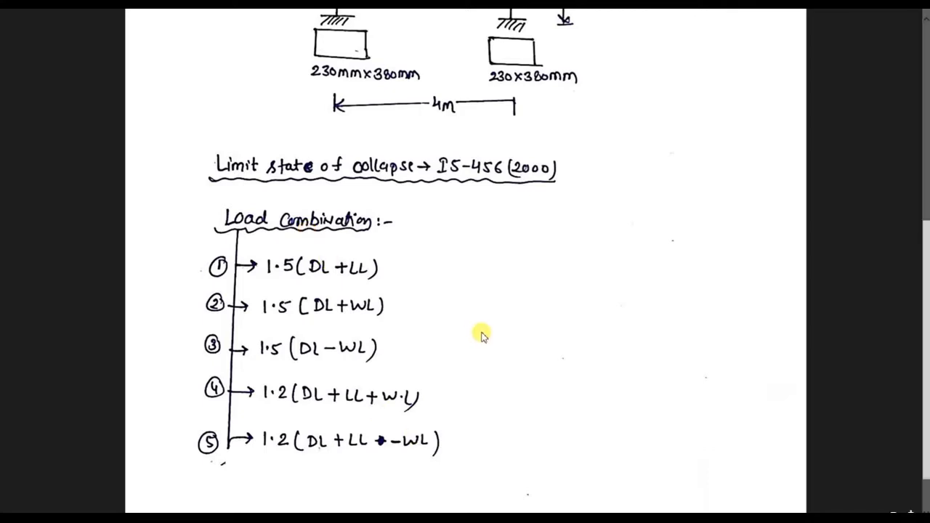
scroll(485, 337, up, 5)
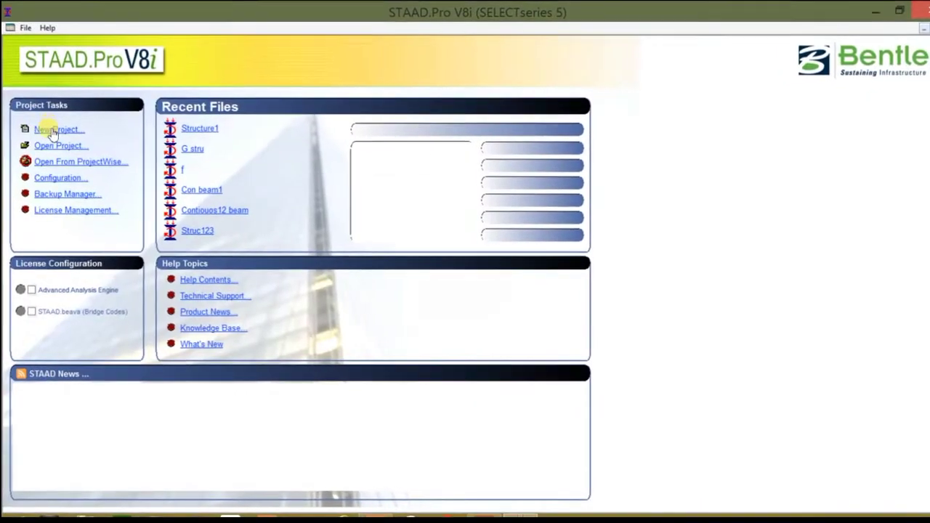
- Switch to STAAD.Pro and create a new Plane project named frame in meter and kilonewton units, starting with Add Beam
click(55, 133)
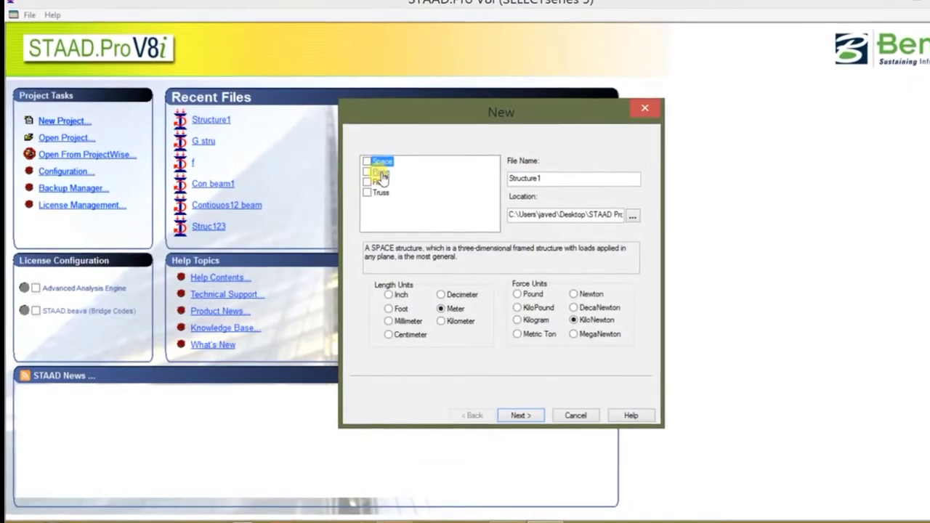
click(358, 174)
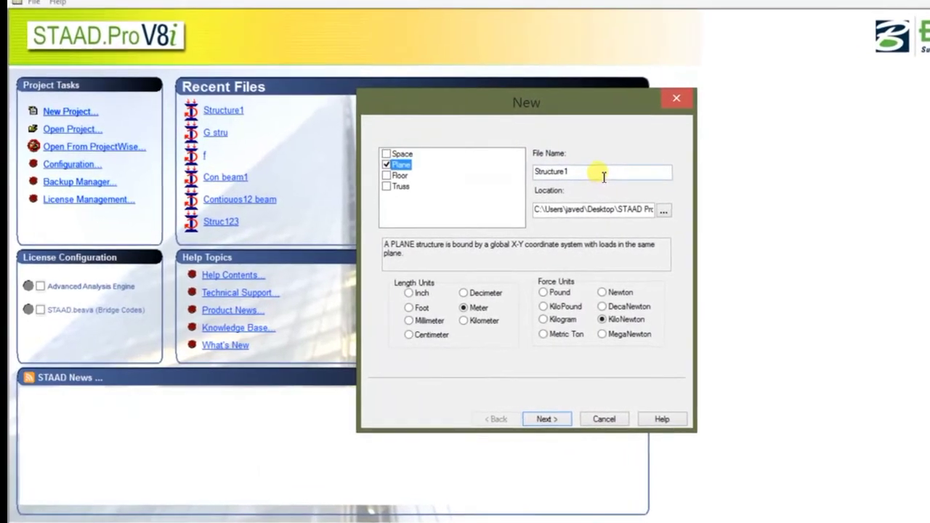
double_click(586, 175)
text(fram)
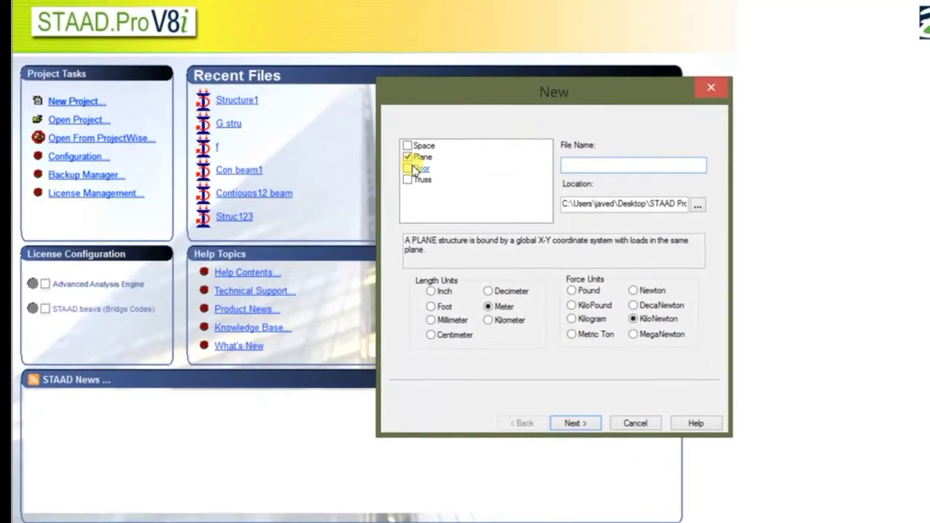
text(e)
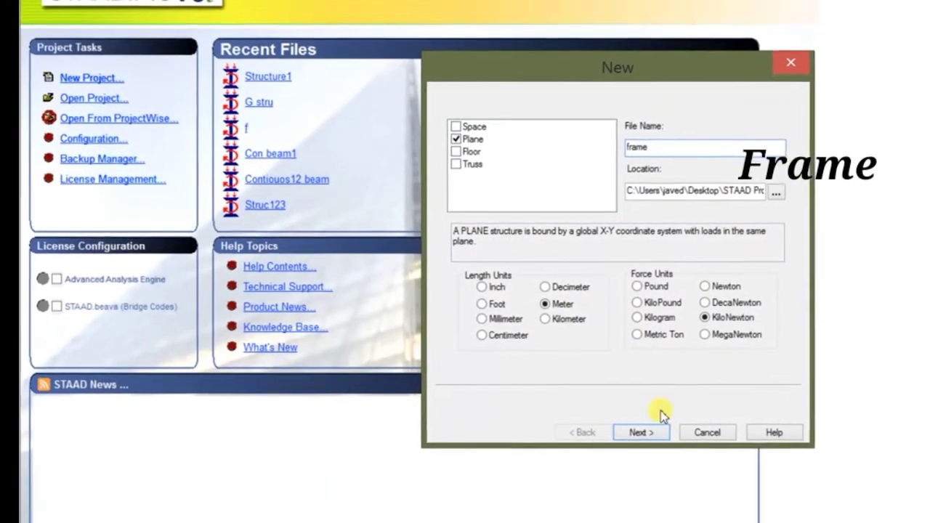
click(623, 429)
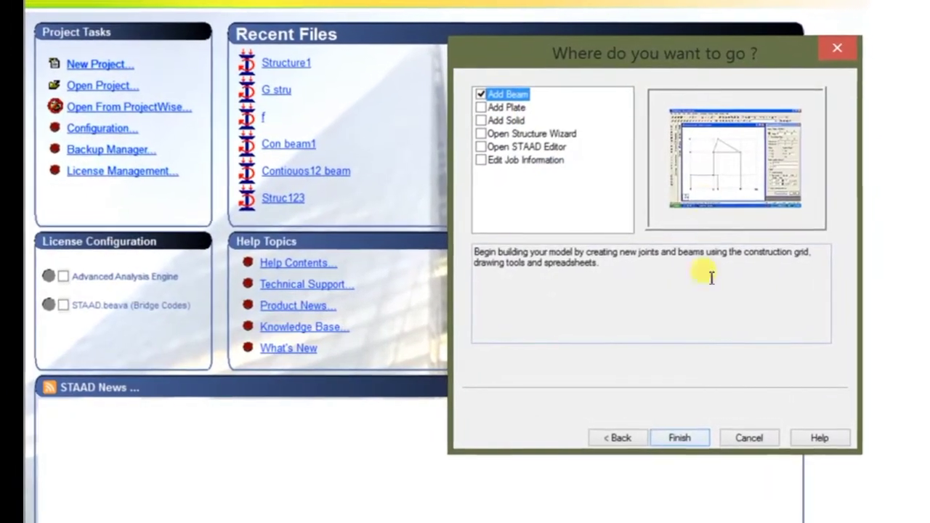
click(659, 434)
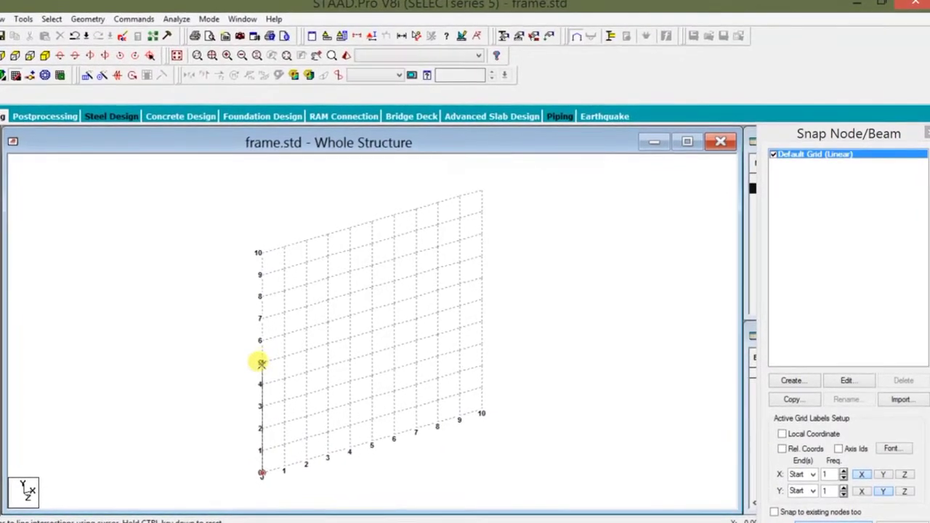
- Draw a portal frame on the snap grid with two 5 m high columns and a 4 m beam across their tops
click(262, 360)
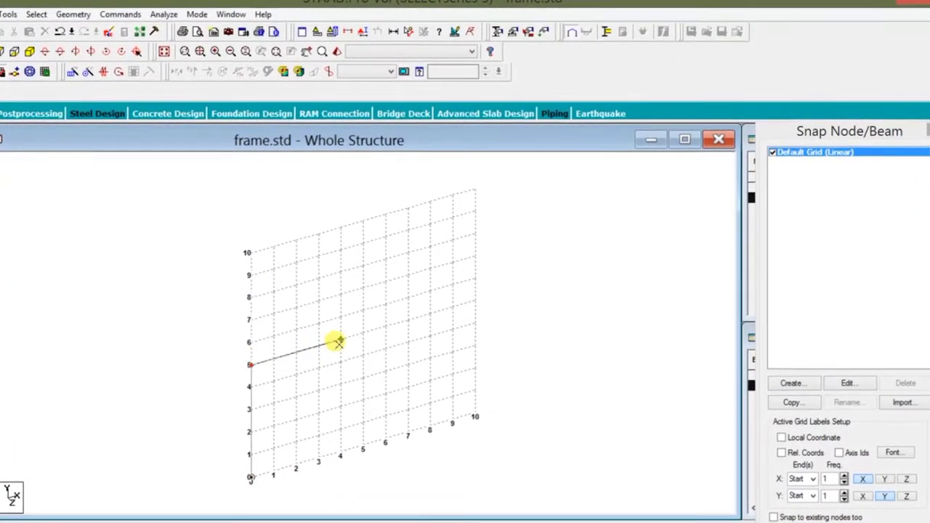
click(344, 338)
click(331, 458)
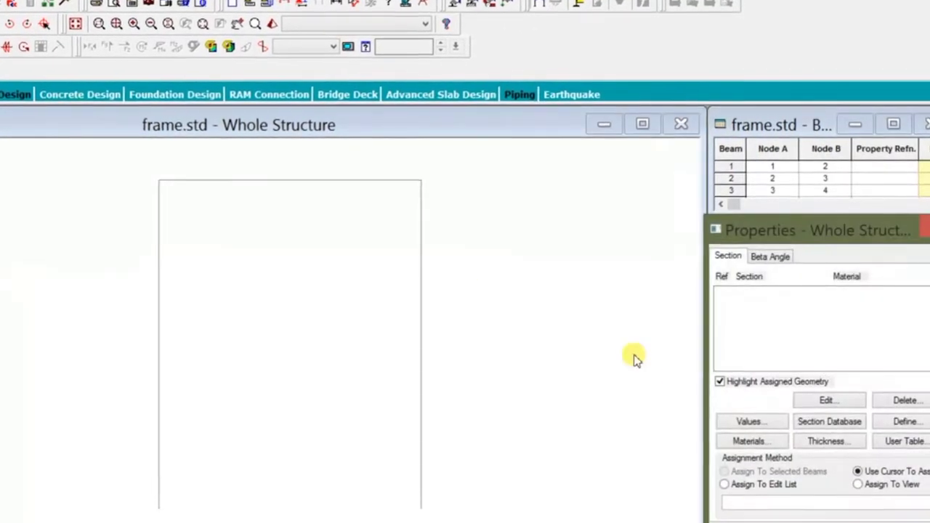
- Define a rectangular concrete section with YD 0.38 m and ZD 0.23 m
click(906, 423)
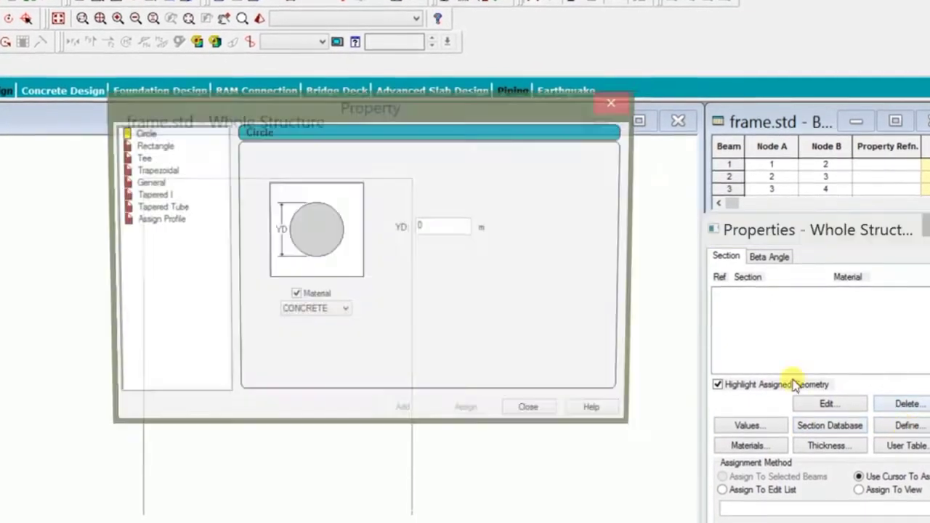
click(146, 145)
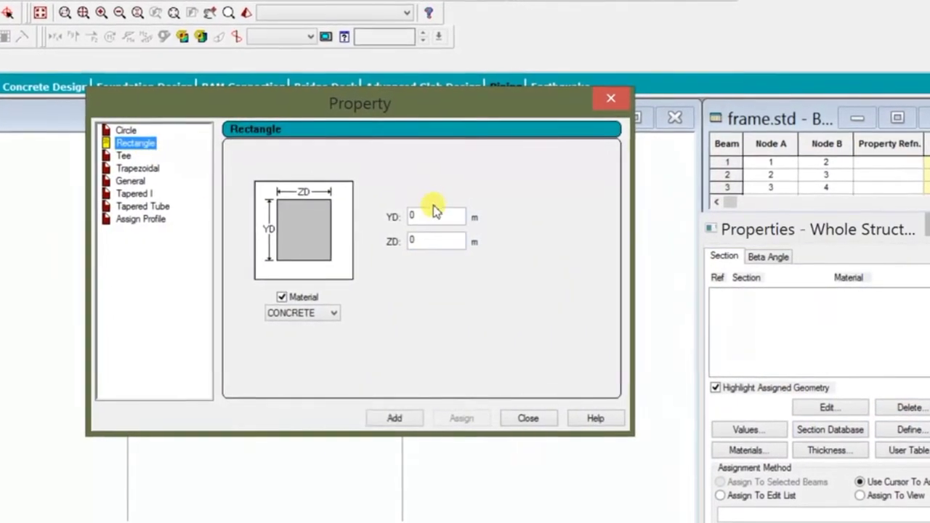
key(Tab)
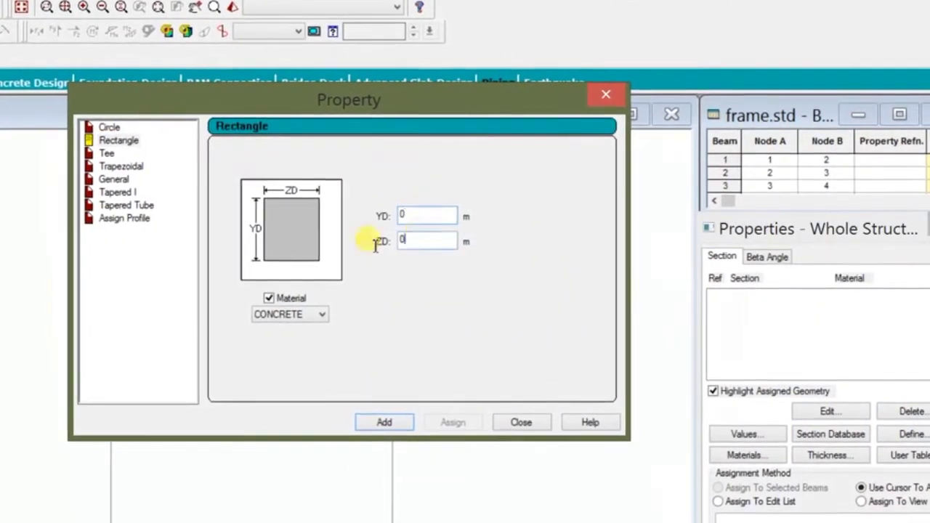
text(.23)
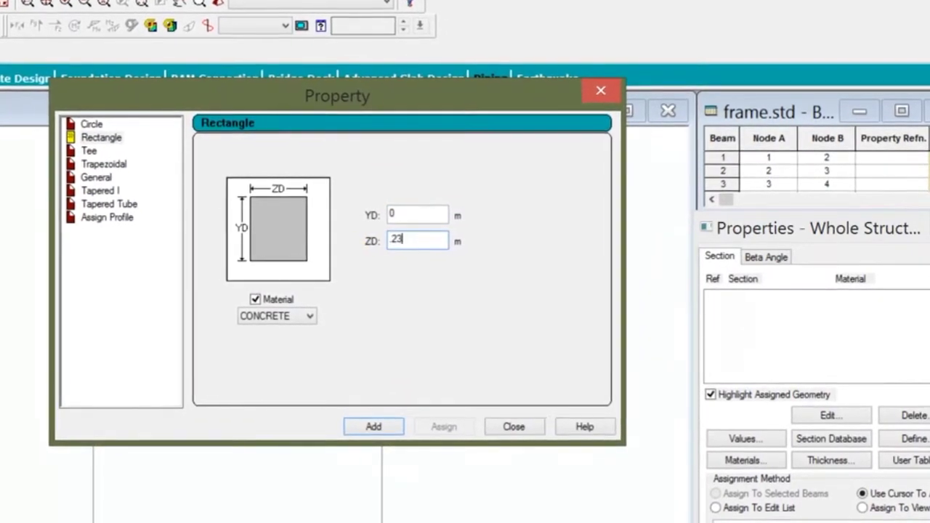
click(423, 215)
text(.38)
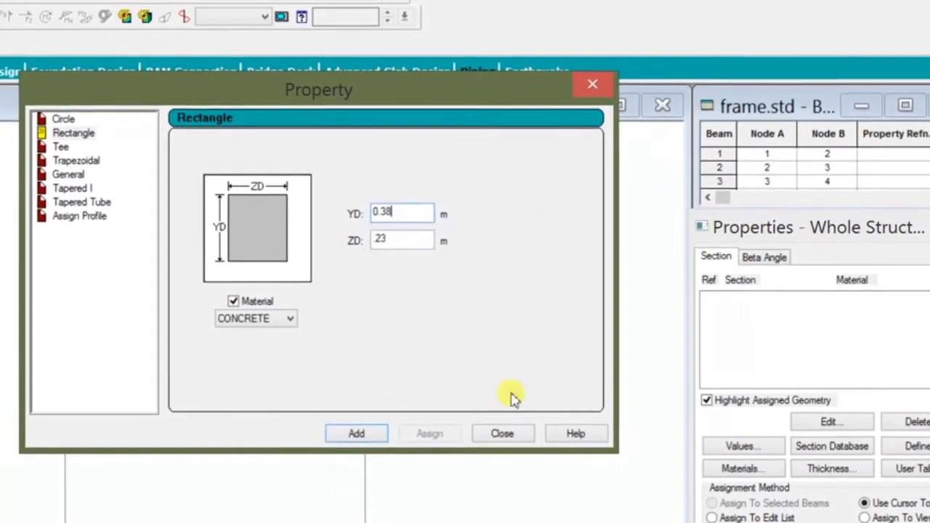
click(356, 433)
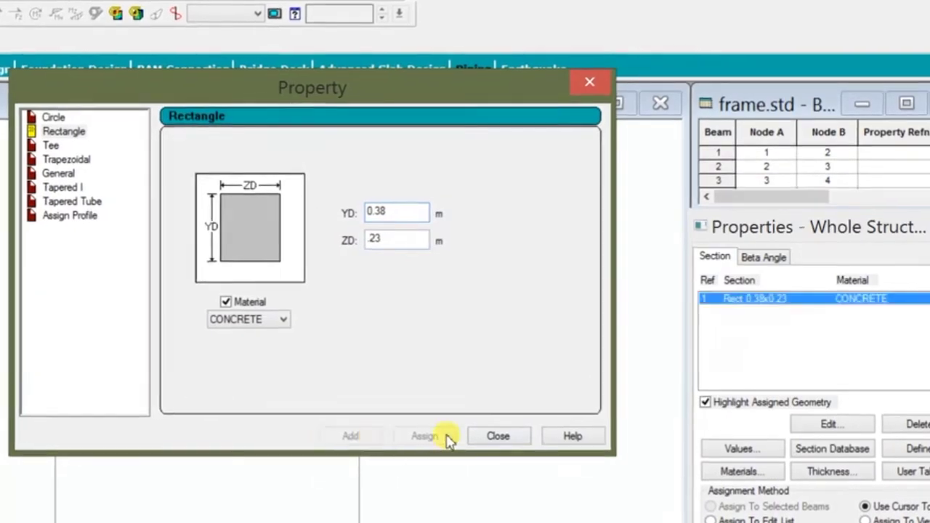
click(610, 380)
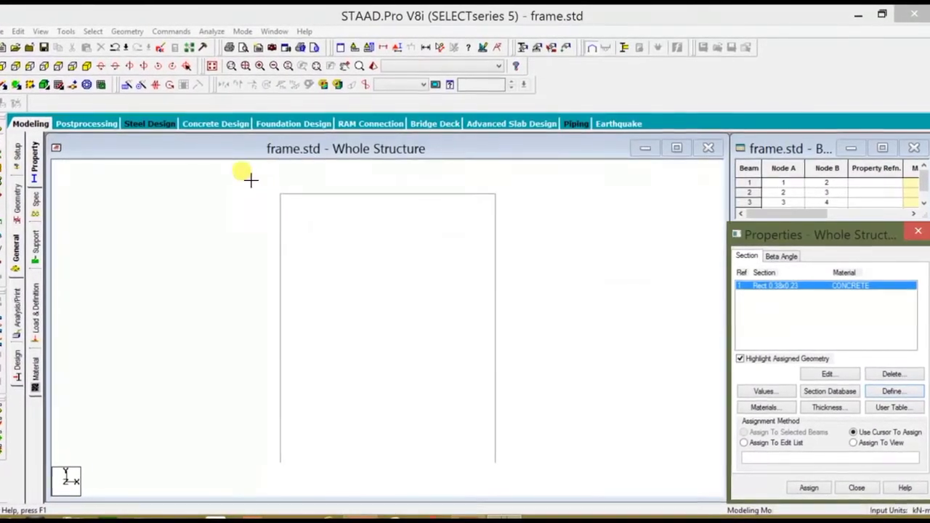
- Assign the 0.38x0.23 rectangular concrete section to both columns and the beam
drag(253, 180, 699, 489)
click(810, 491)
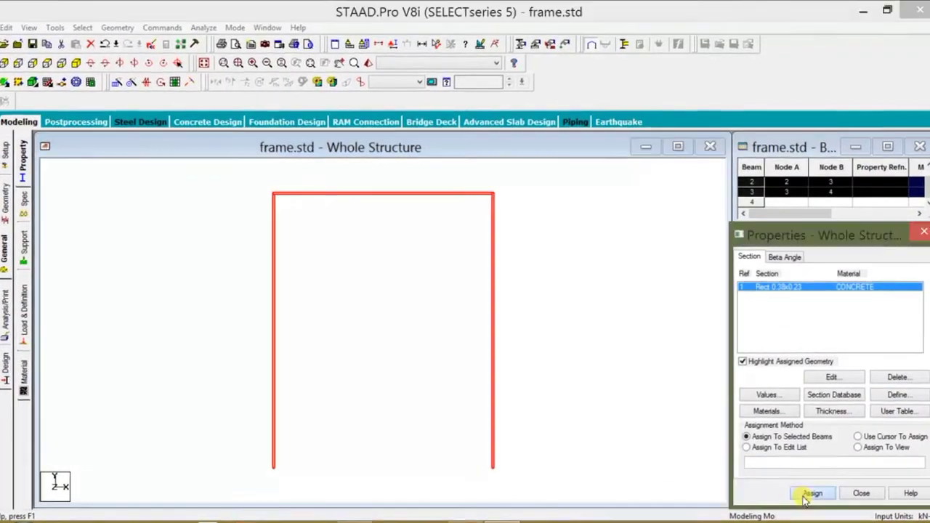
click(828, 409)
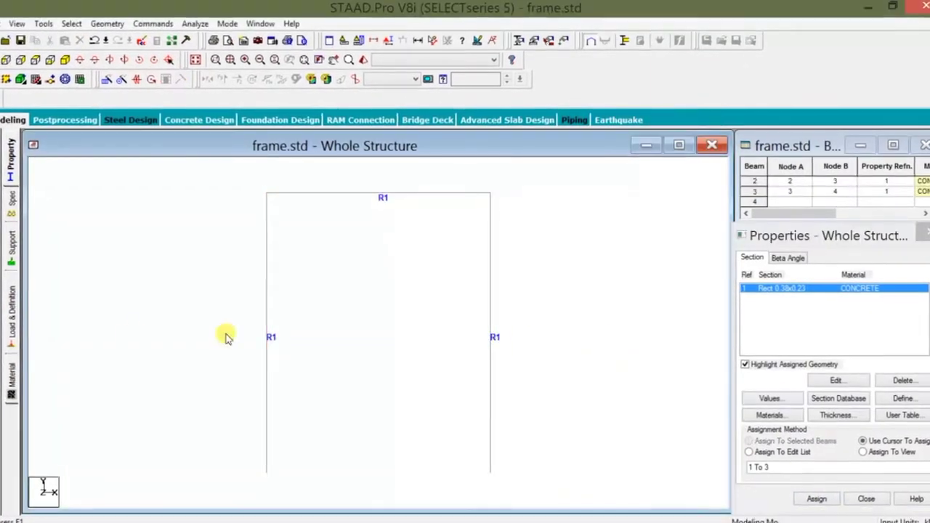
- Create a fixed support definition for the frame
click(8, 244)
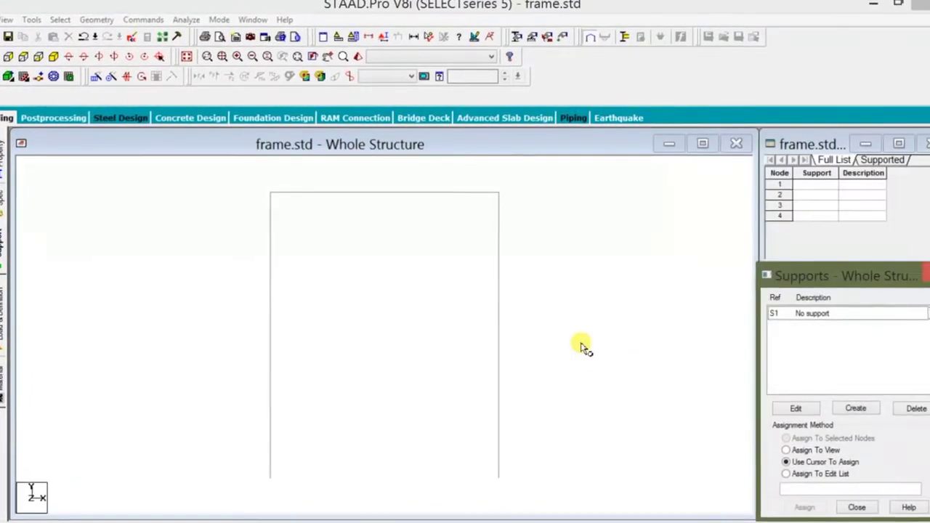
click(857, 411)
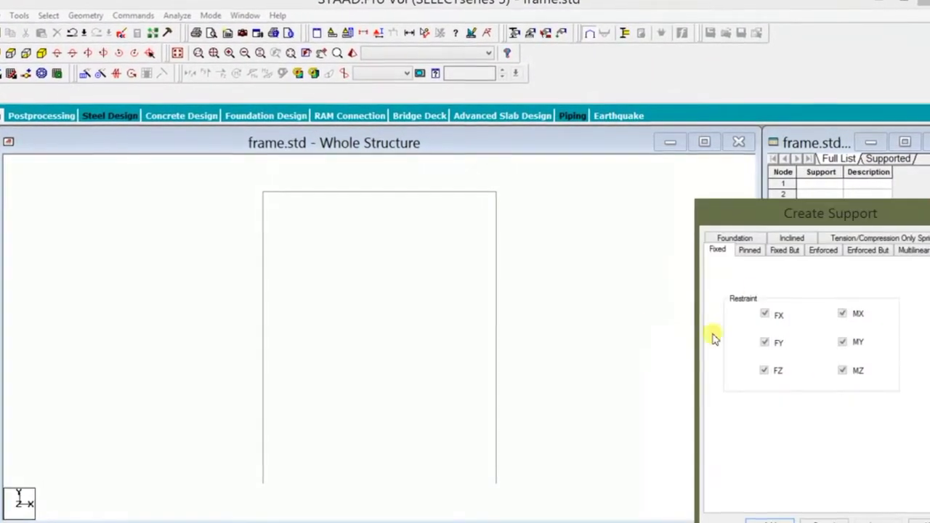
click(772, 521)
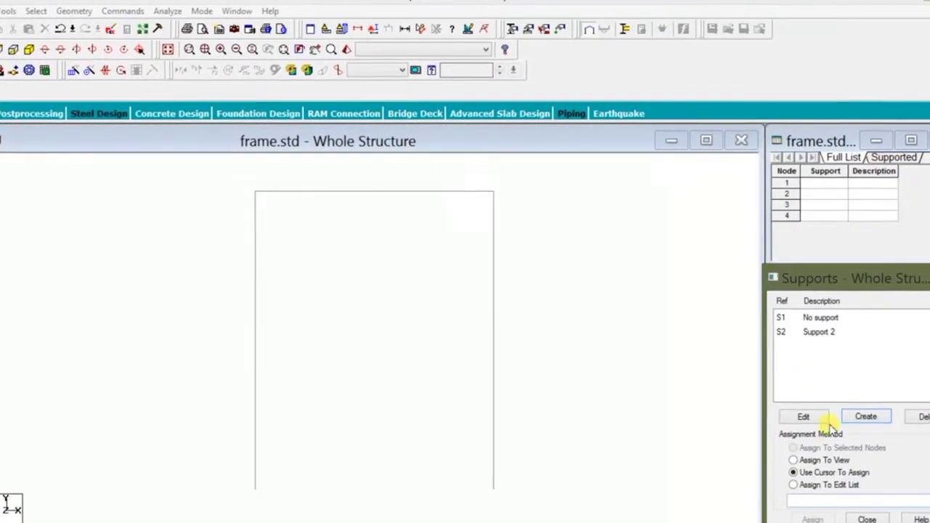
- Assign the fixed support to the base nodes of both columns
click(815, 334)
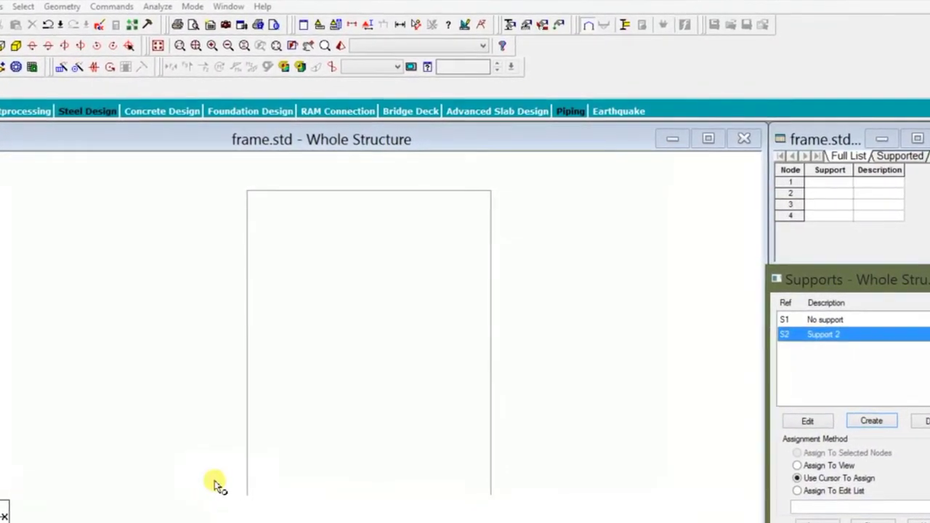
drag(216, 484, 595, 518)
click(808, 520)
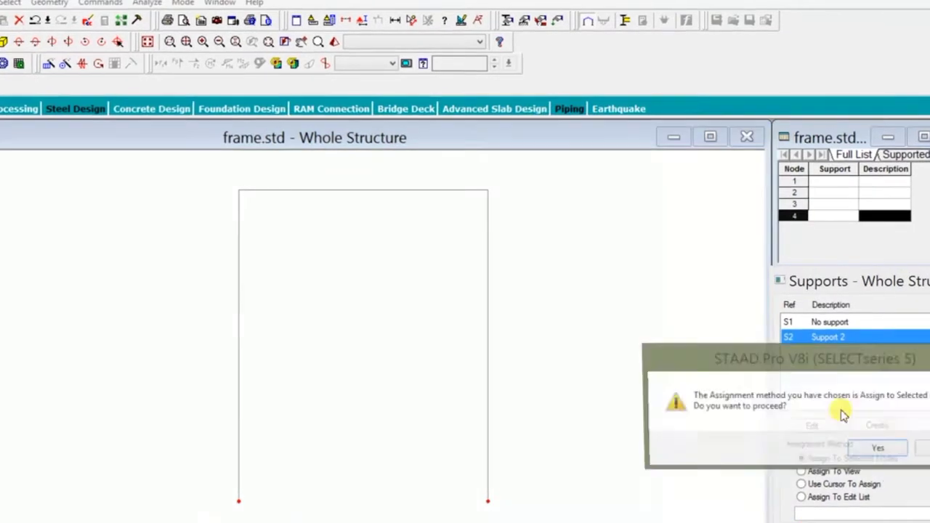
click(860, 444)
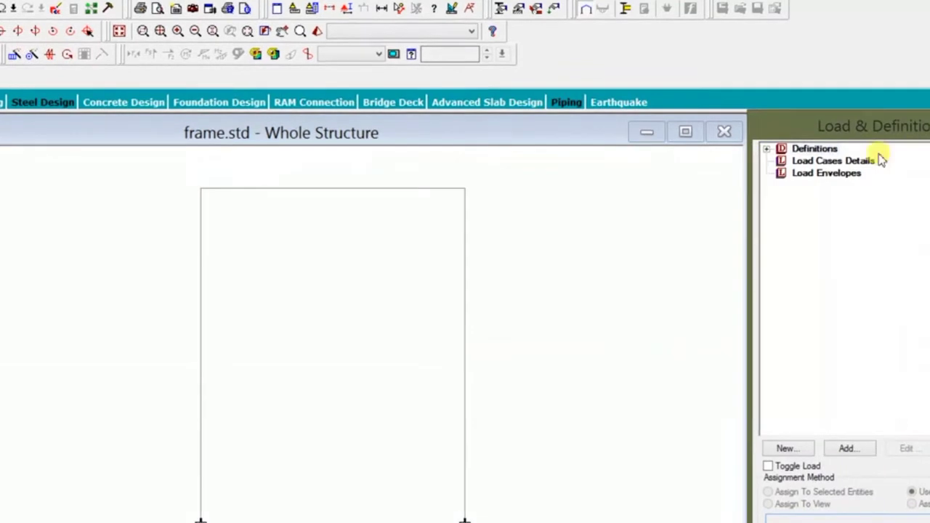
- Add a primary load case titled DL under the load case details
click(857, 161)
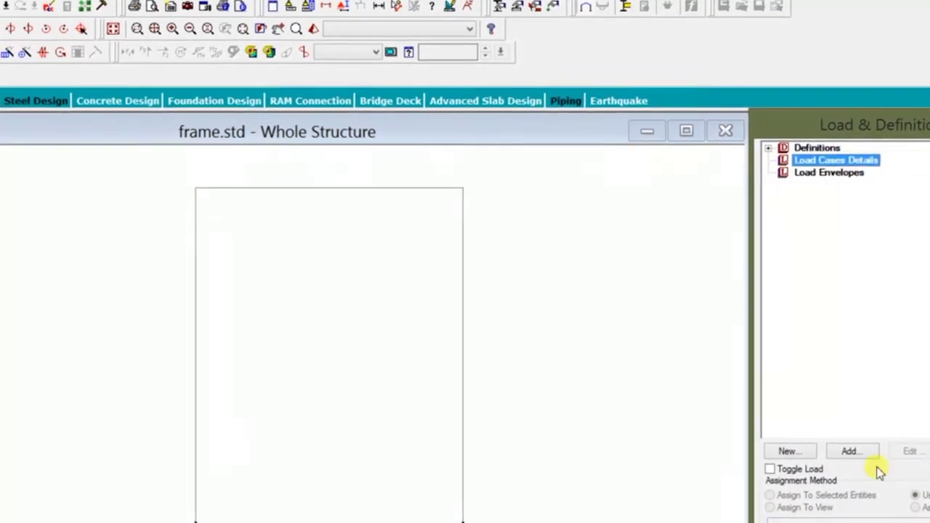
click(856, 454)
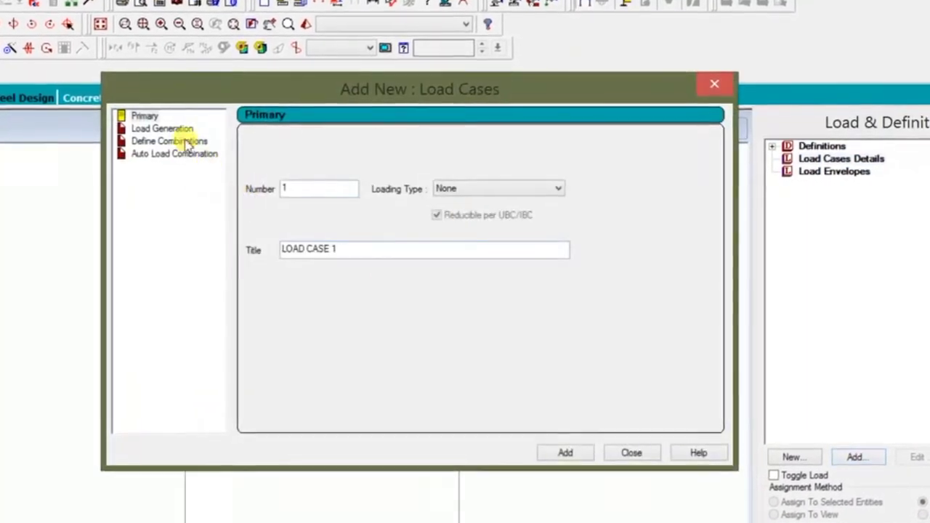
drag(356, 251, 130, 259)
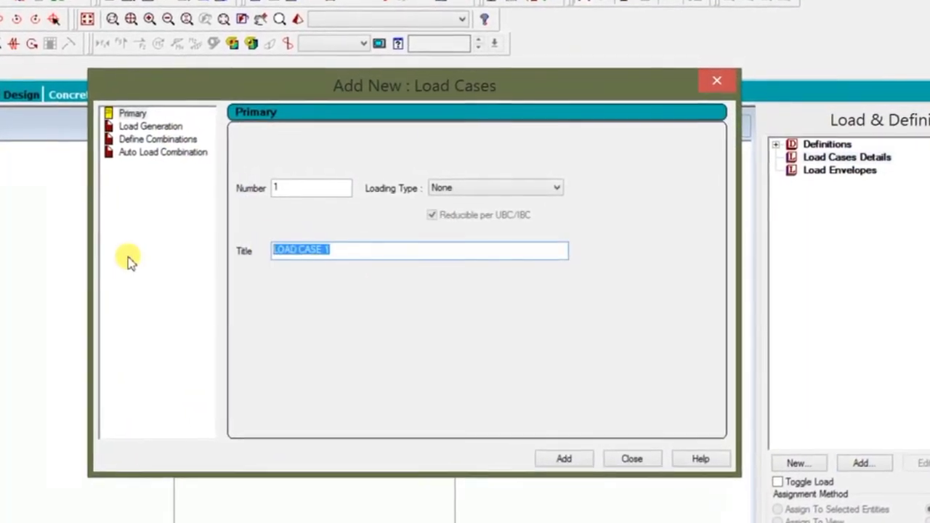
text(DL)
key(Return)
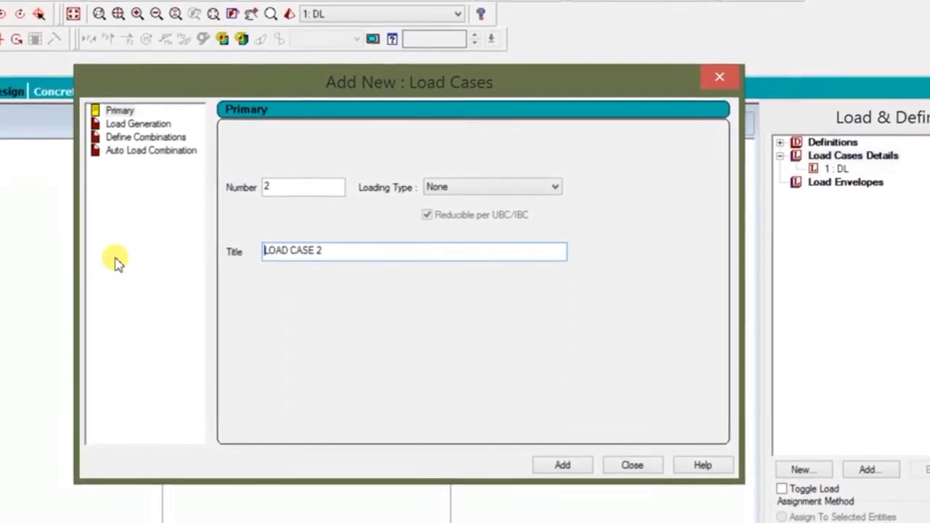
- Add two more primary load cases titled LL and WL, and finish creating load cases
drag(328, 251, 72, 264)
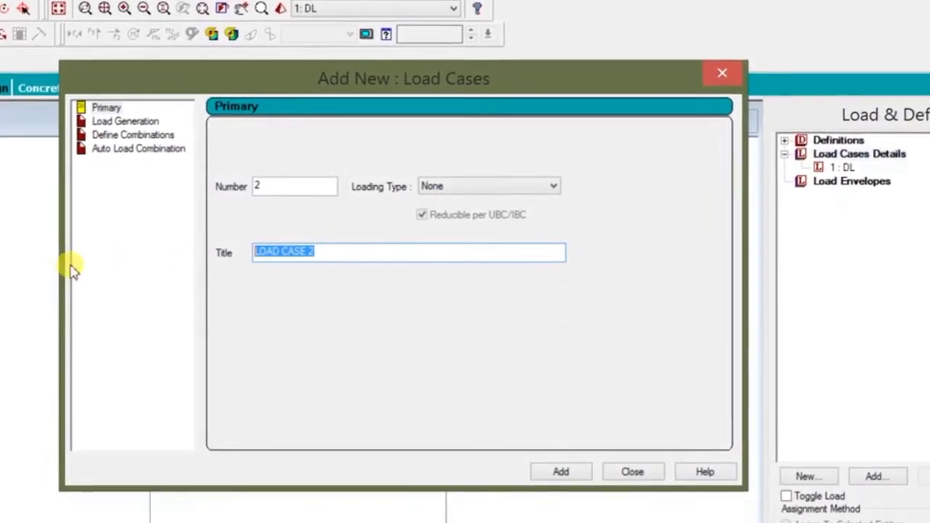
text(LL)
key(Return)
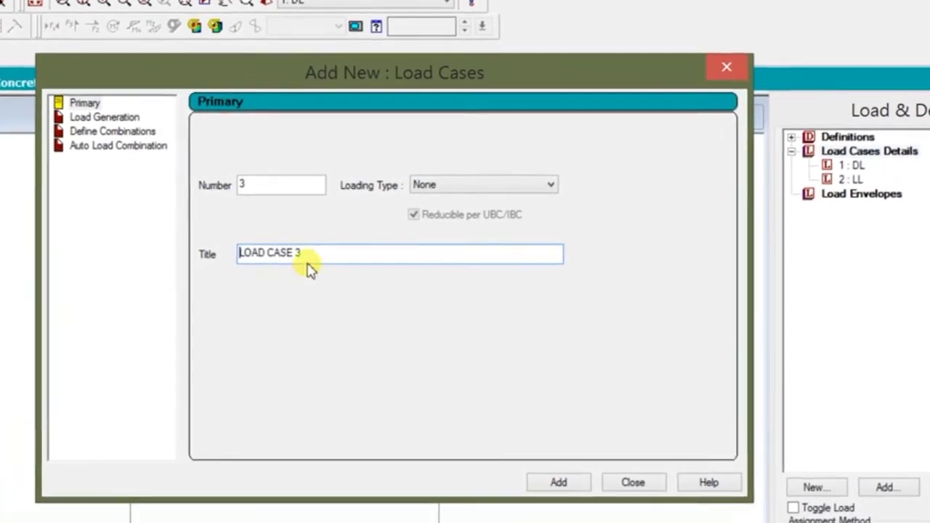
drag(309, 269, 114, 270)
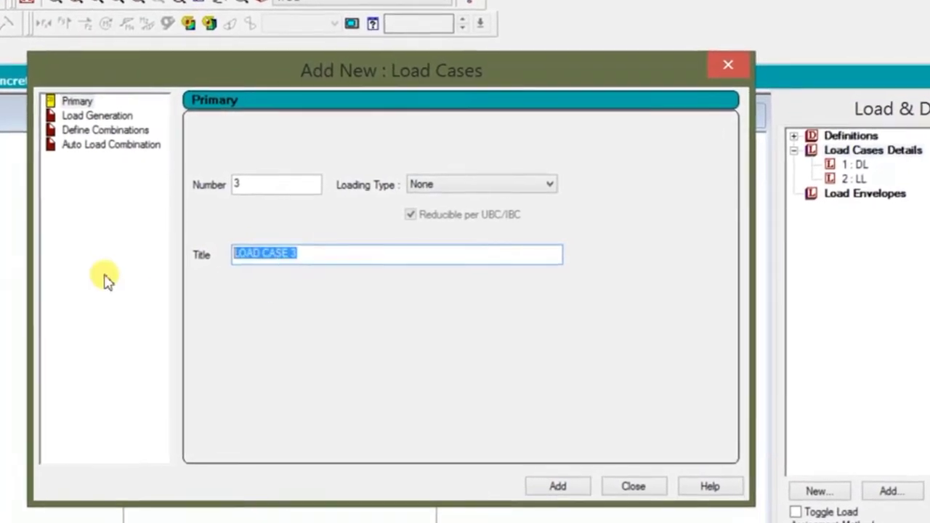
text(WL)
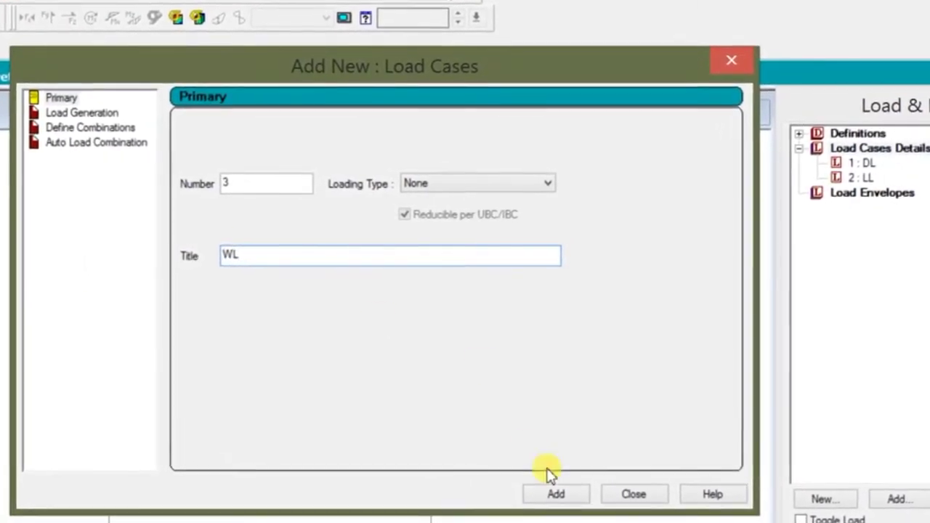
click(556, 490)
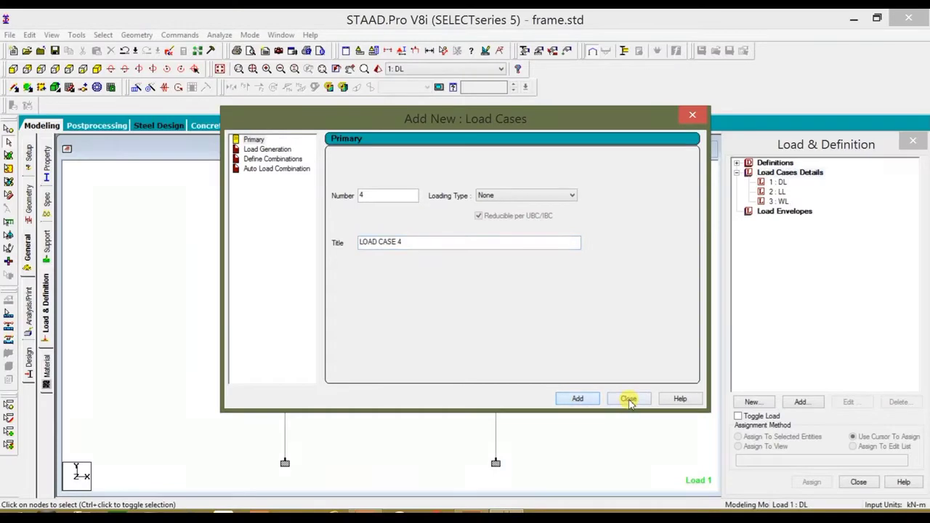
click(628, 399)
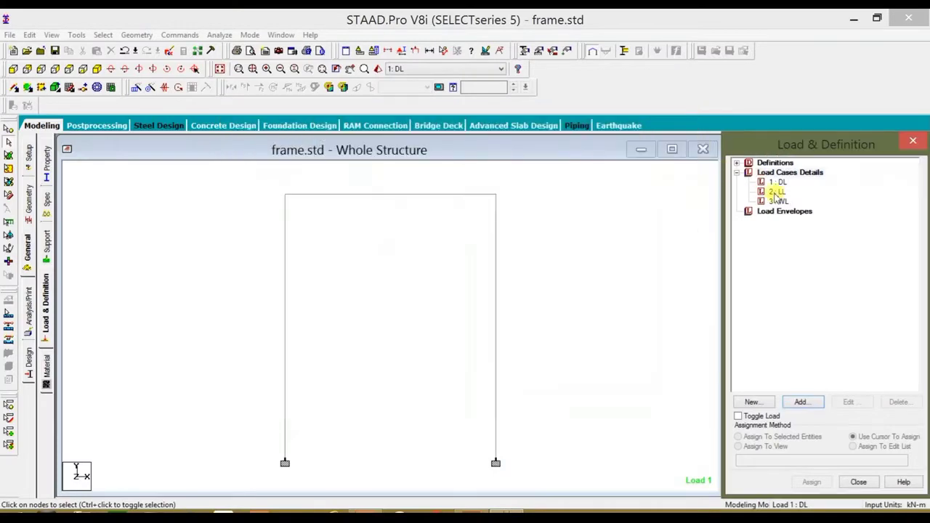
- Add a uniform member force of -40 kN/m in the GY direction to the DL load case
click(807, 404)
click(227, 115)
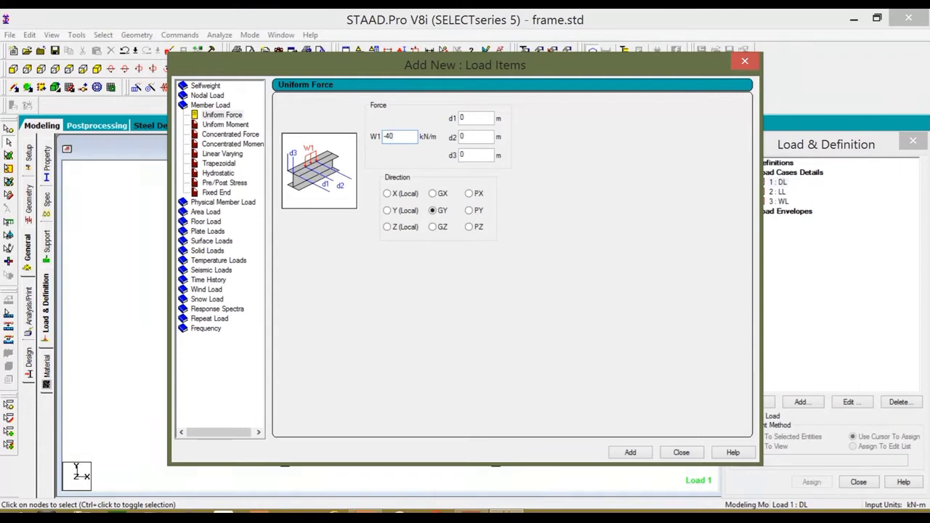
click(682, 452)
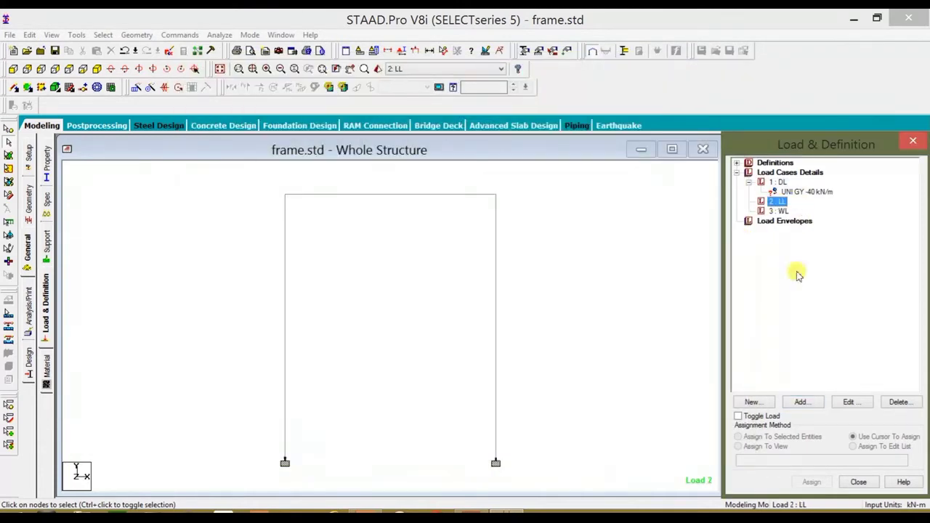
- Add a uniform member force of -20 kN/m in the GY direction to the LL load case
click(802, 404)
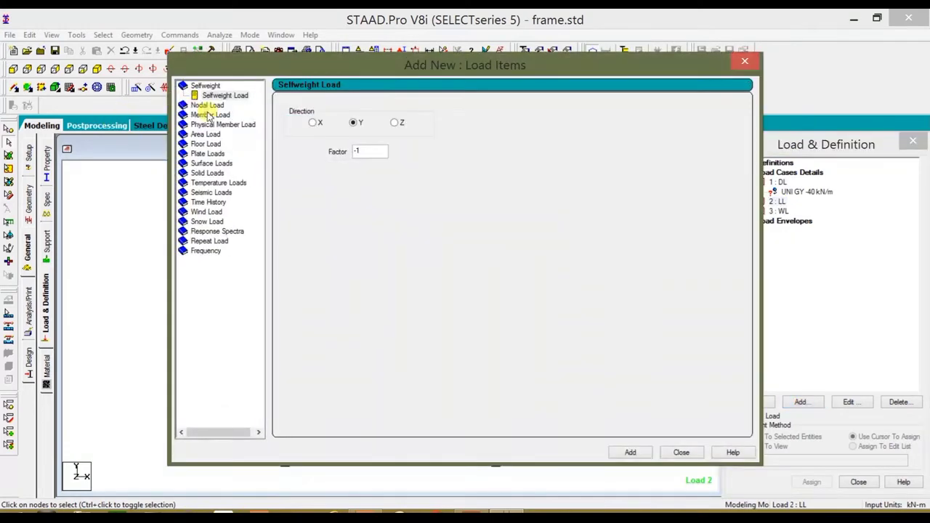
click(212, 114)
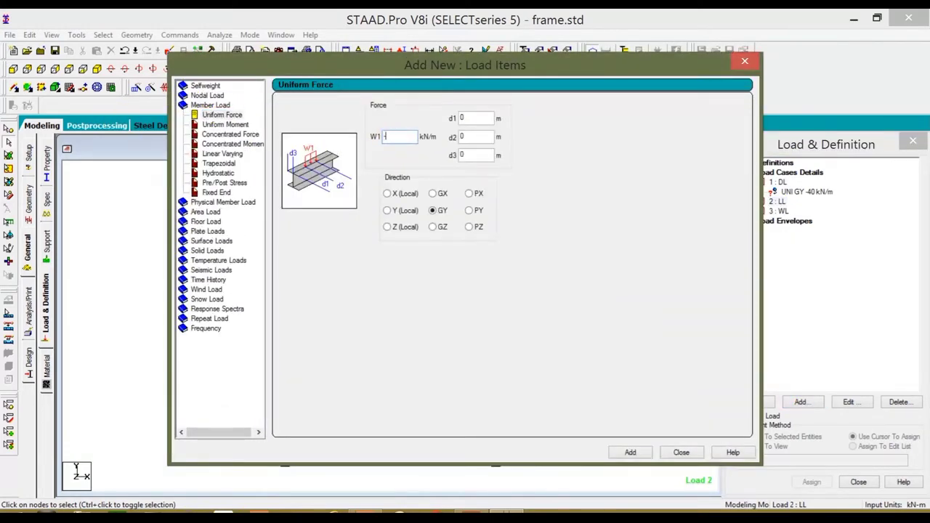
click(621, 454)
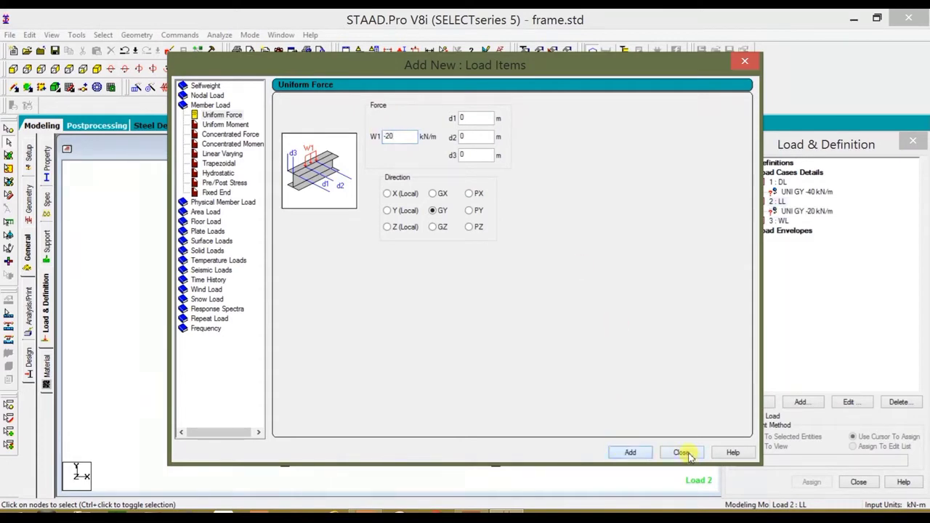
click(681, 453)
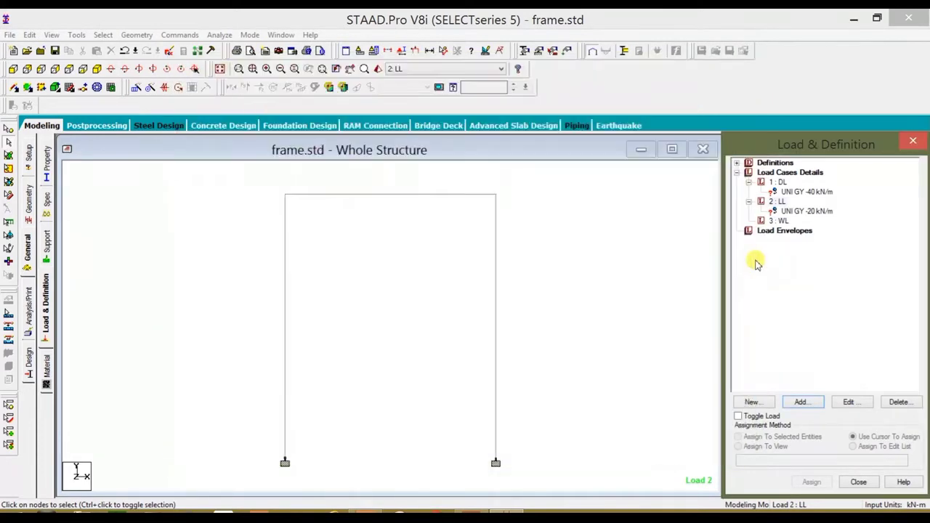
- Add a nodal load with Fx of 20 kN to the WL load case
click(803, 402)
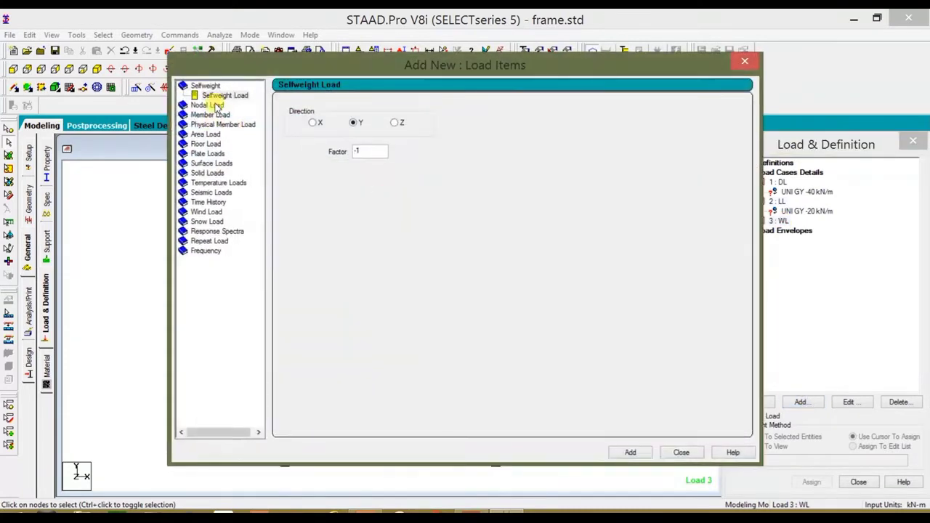
click(215, 106)
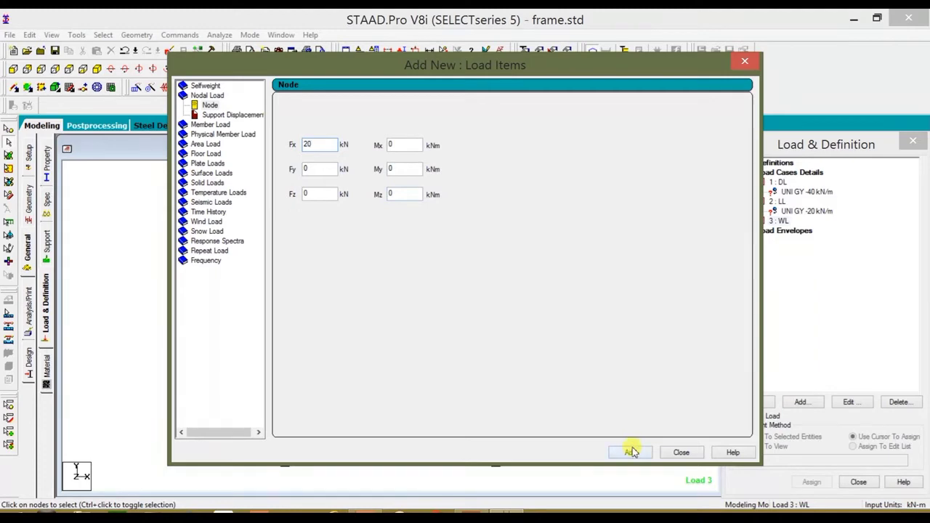
click(676, 454)
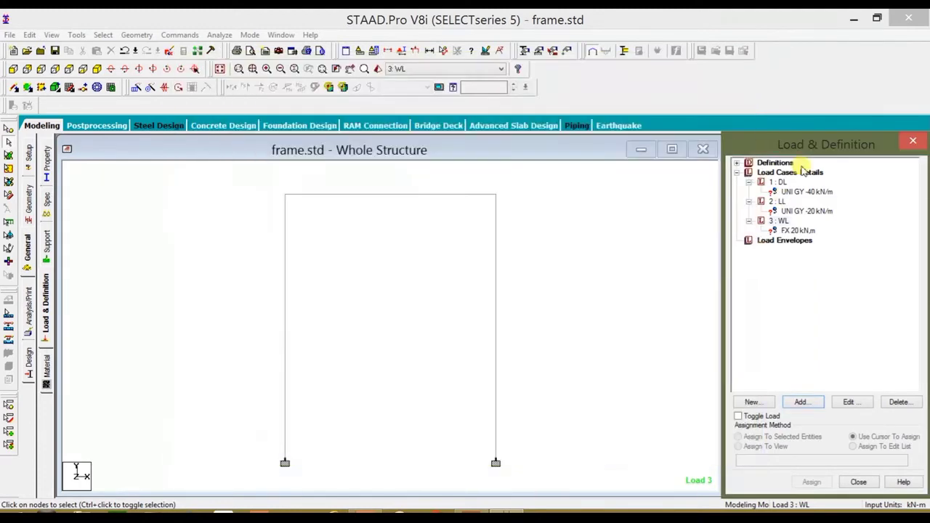
- Assign the DL uniform load to the horizontal top beam and reduce the displayed load scale
click(806, 192)
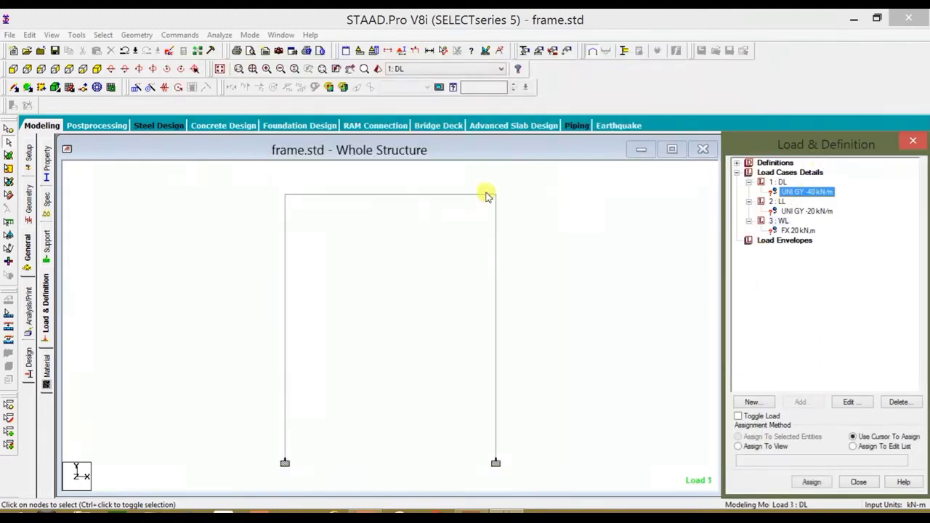
click(339, 183)
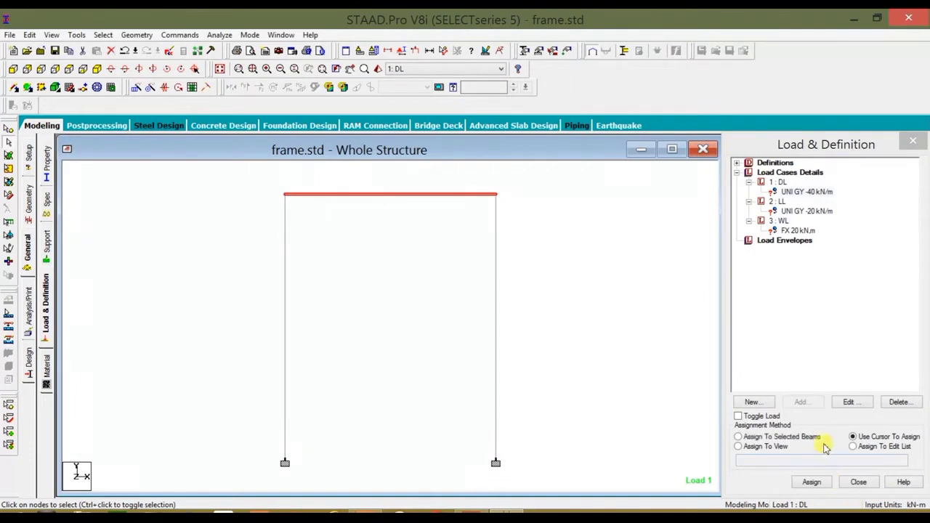
click(794, 440)
click(810, 483)
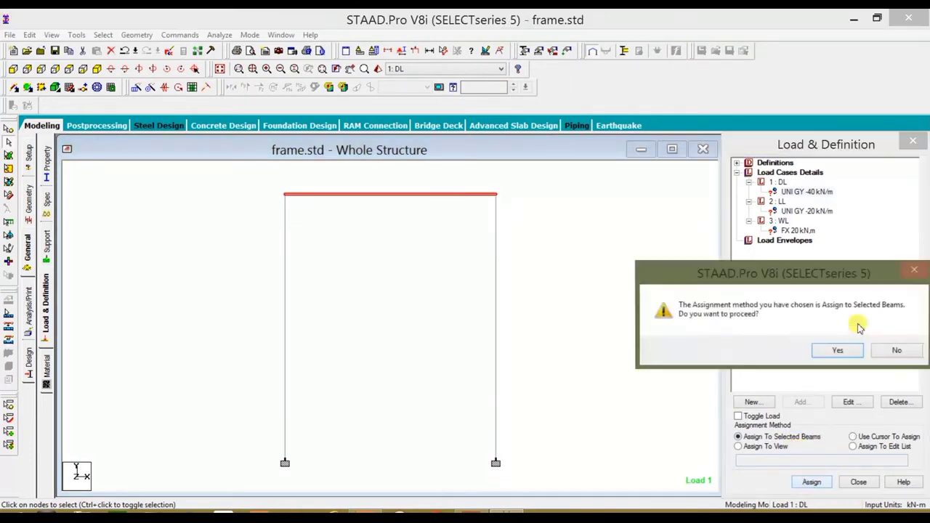
click(835, 351)
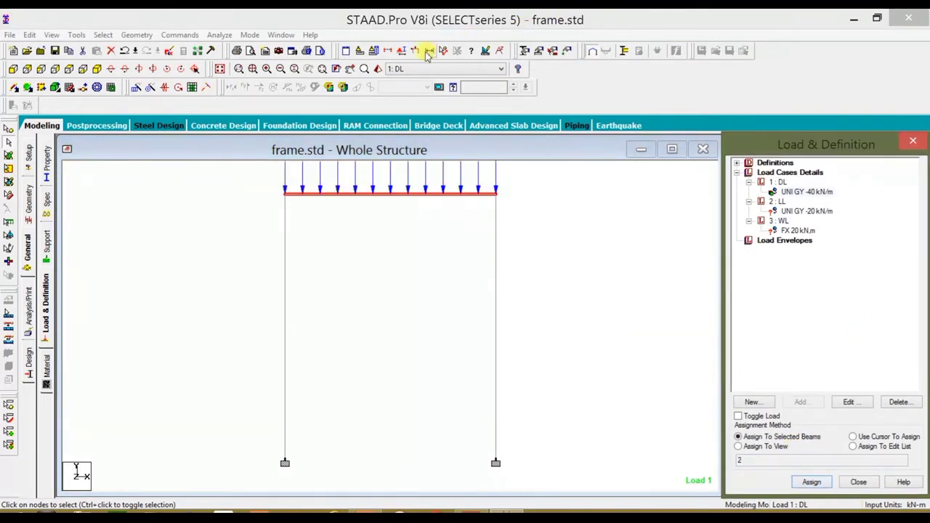
click(417, 52)
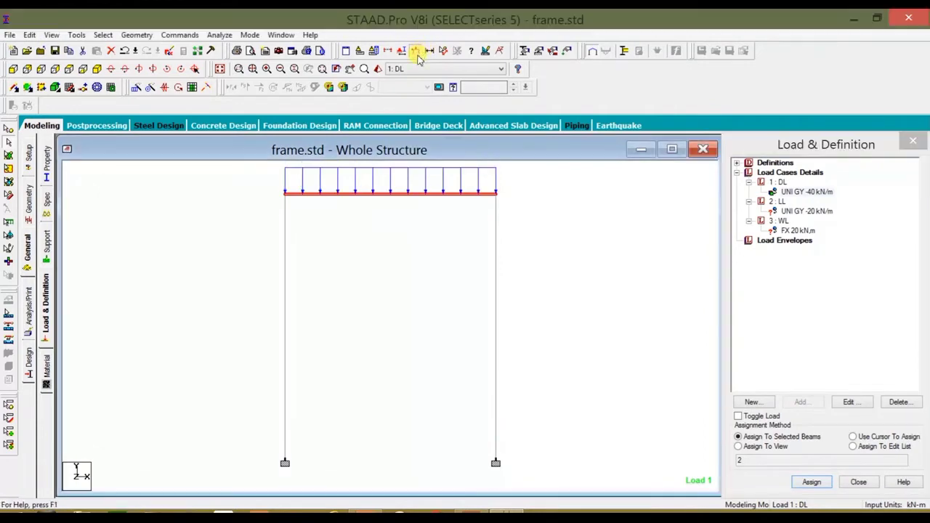
- Assign the LL uniform load to the horizontal top beam of the frame
click(810, 212)
click(458, 211)
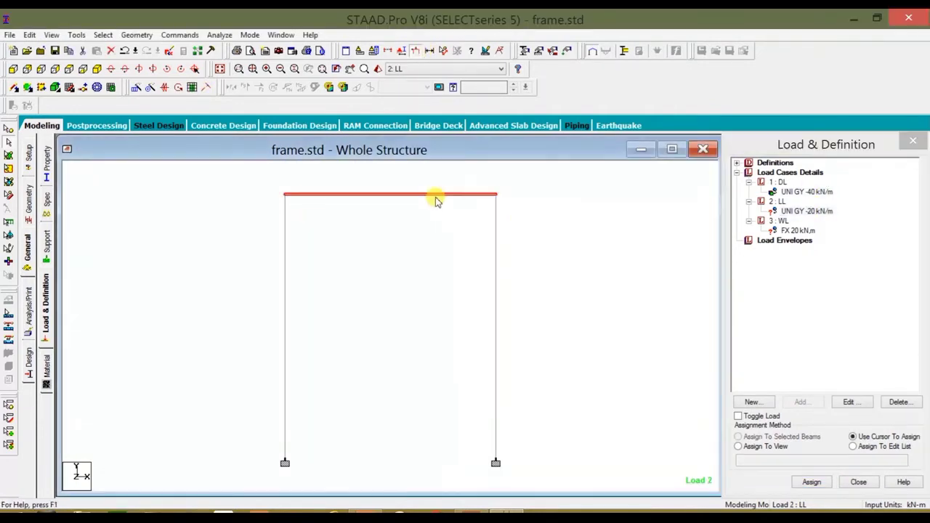
click(796, 438)
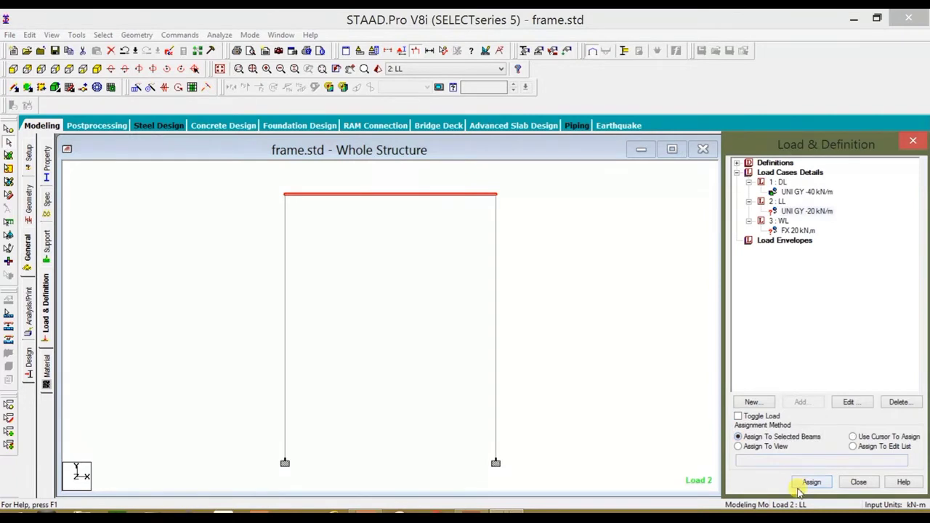
click(811, 482)
click(836, 351)
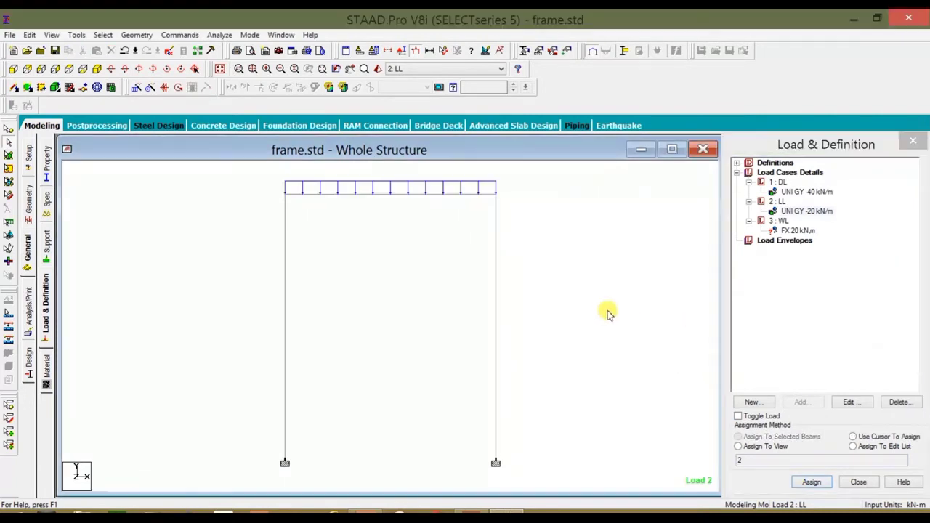
- Assign the WL nodal load to the node at the top of the left column
click(797, 231)
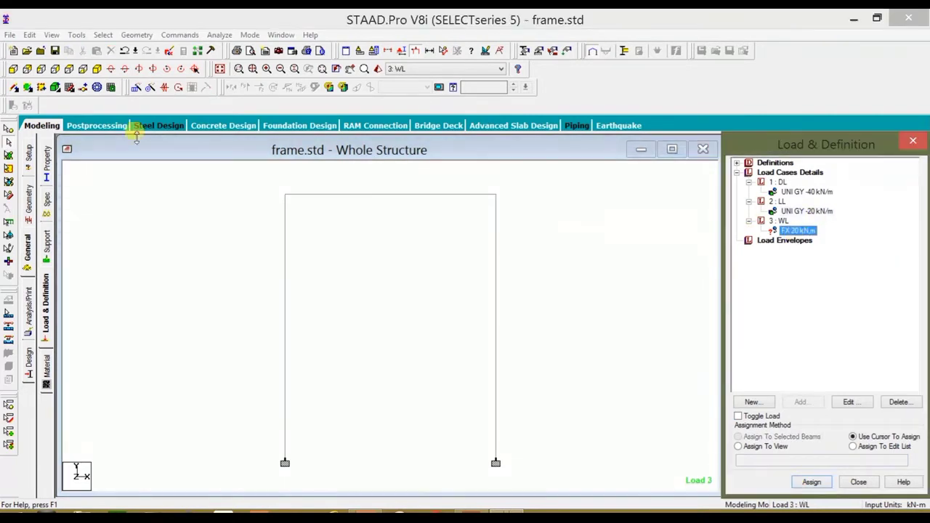
click(8, 130)
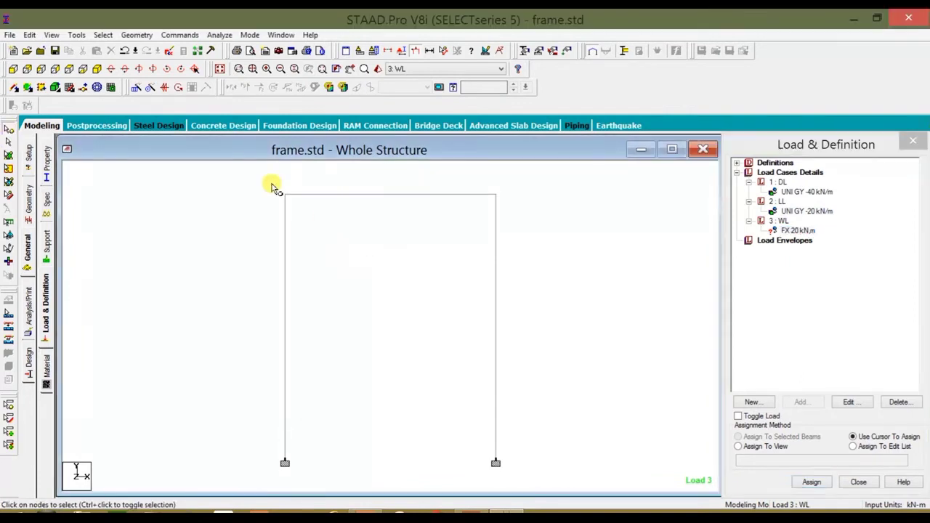
click(816, 440)
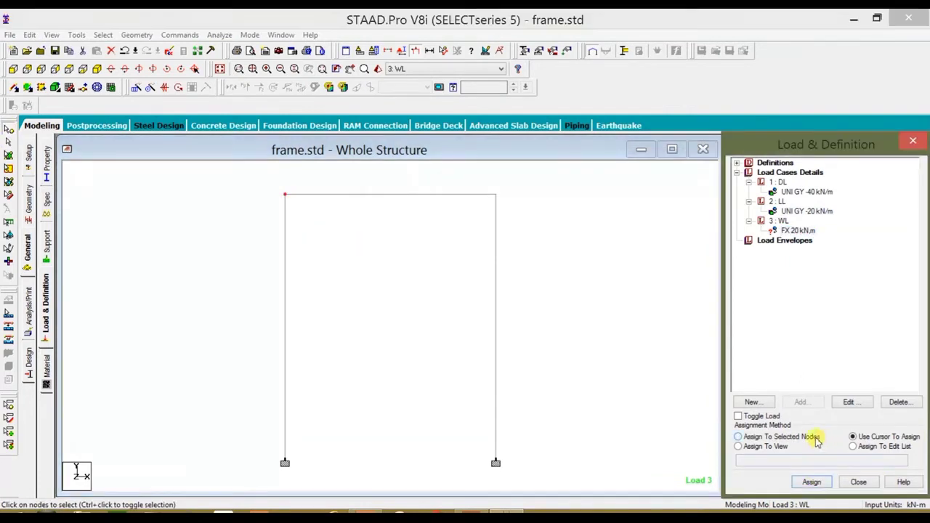
click(815, 483)
click(843, 351)
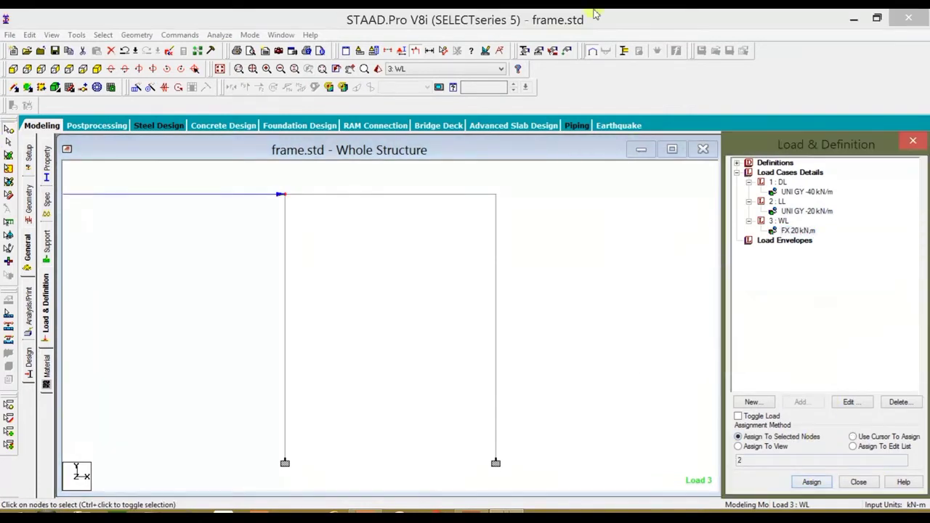
- Reduce the displayed load scale so the whole wind load arrow fits beside the frame
click(487, 181)
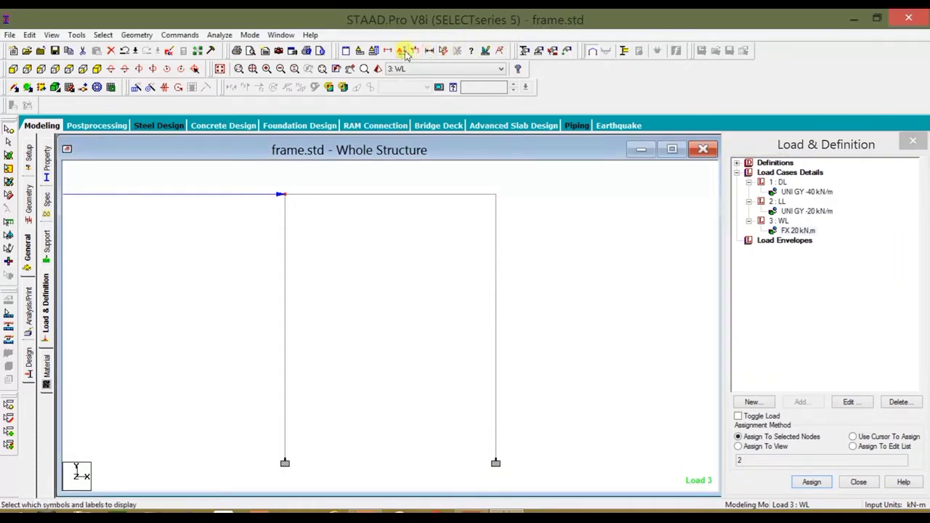
click(533, 270)
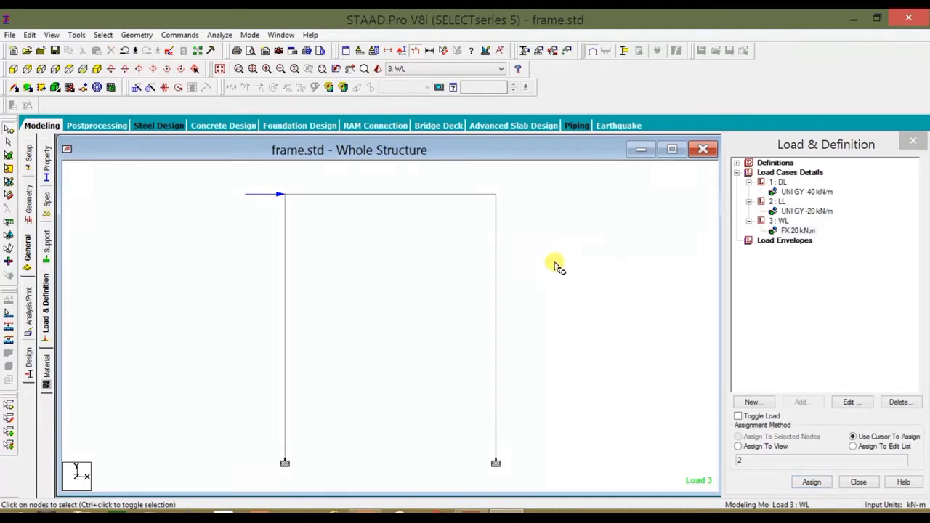
scroll(554, 263, up, 2)
scroll(558, 266, down, 4)
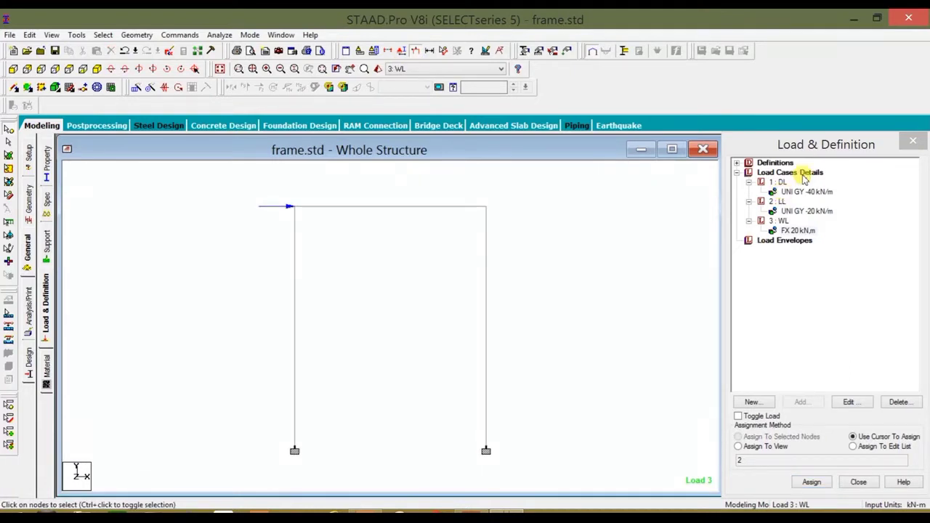
- Switch to the lecture PDF in Reader, review its list of load combinations, and return to the STAAD.Pro model
click(466, 413)
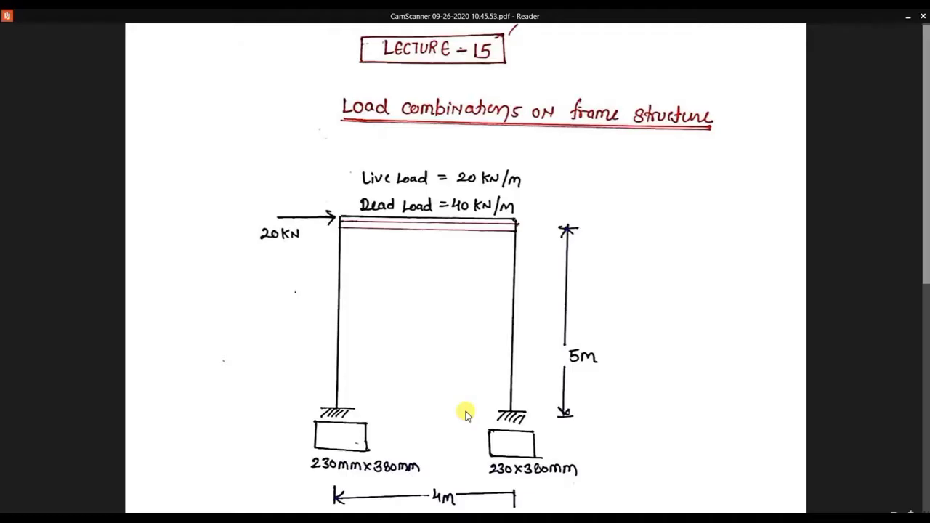
scroll(465, 412, down, 4)
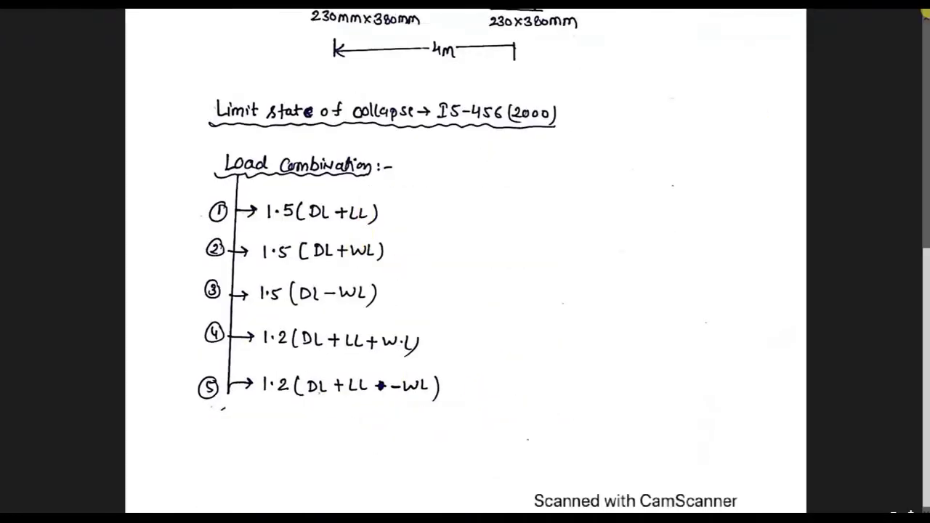
click(906, 17)
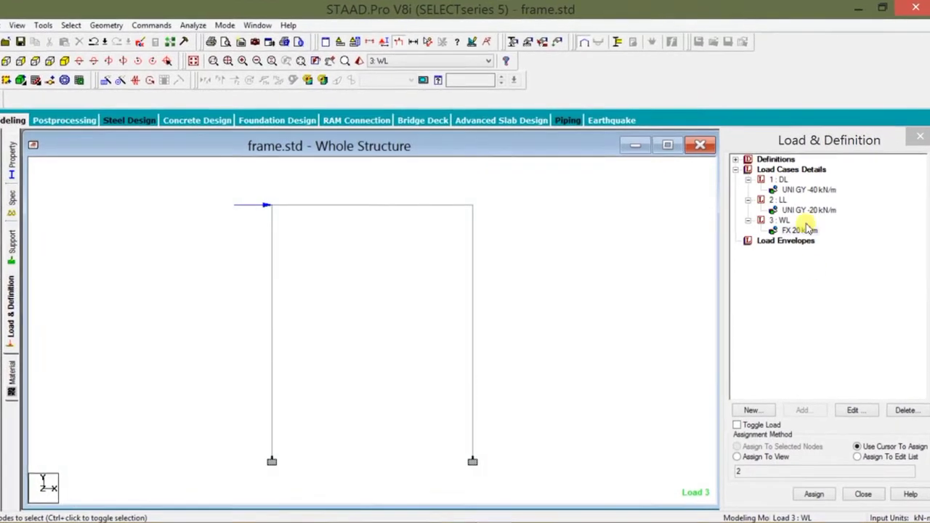
- Start a new normal-type load combination under the load cases, numbered 4, and name it 1.5(DL+LL)
click(790, 170)
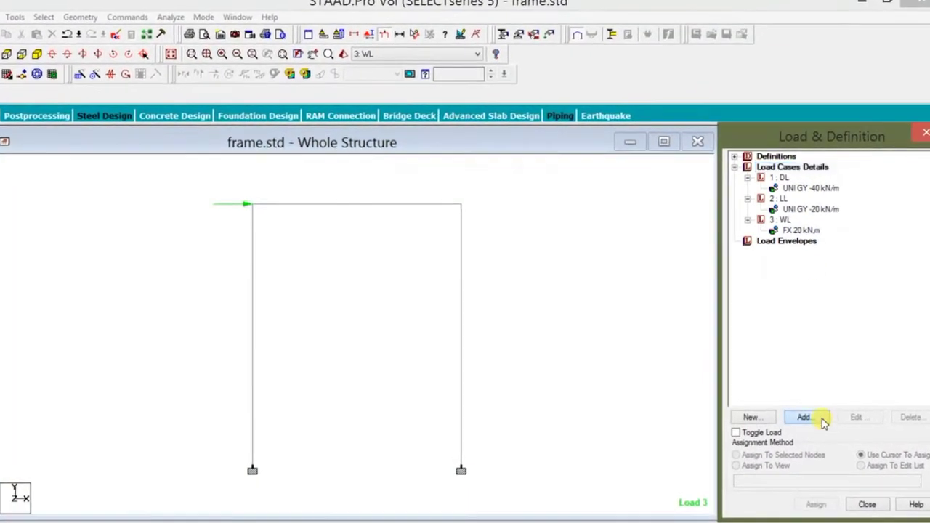
click(803, 414)
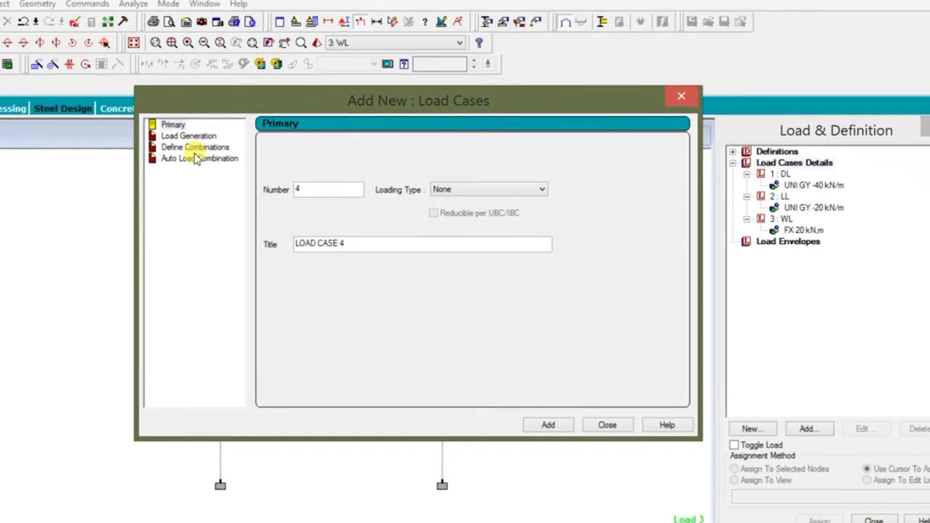
click(200, 148)
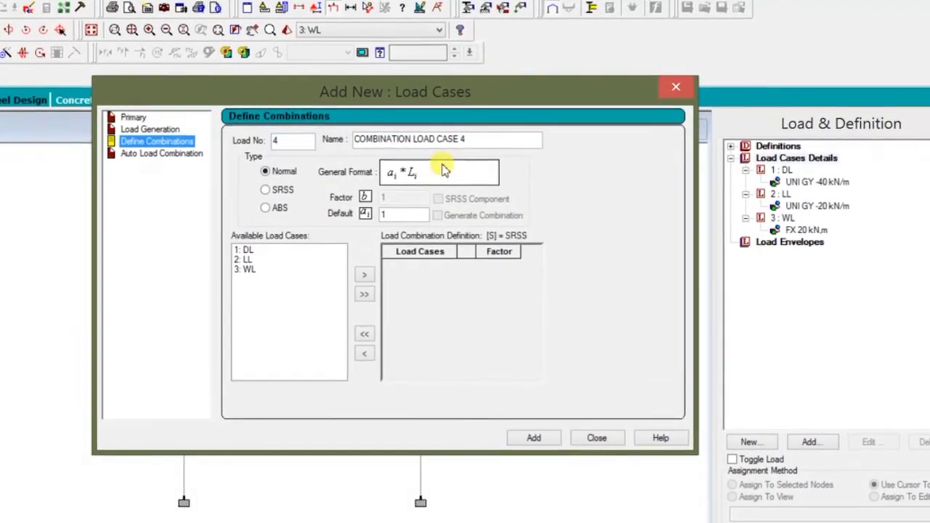
drag(475, 136, 163, 149)
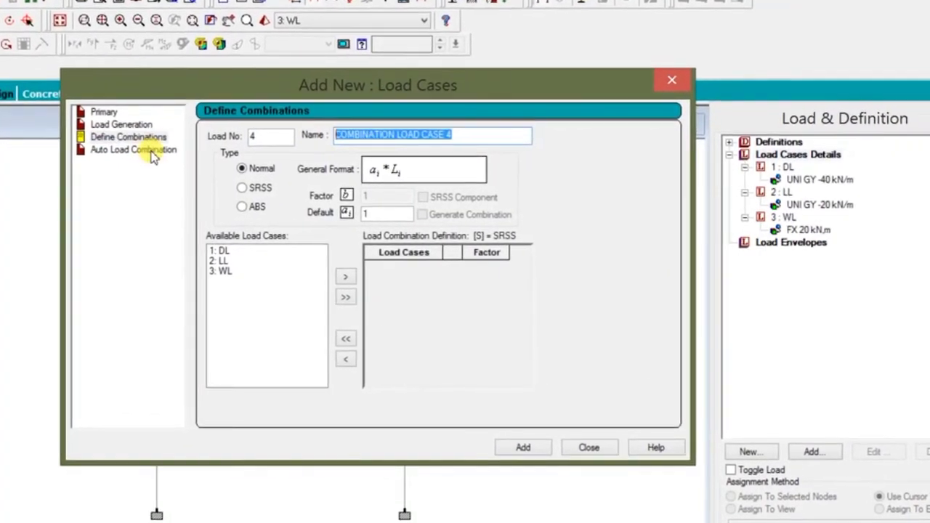
text(1.5)
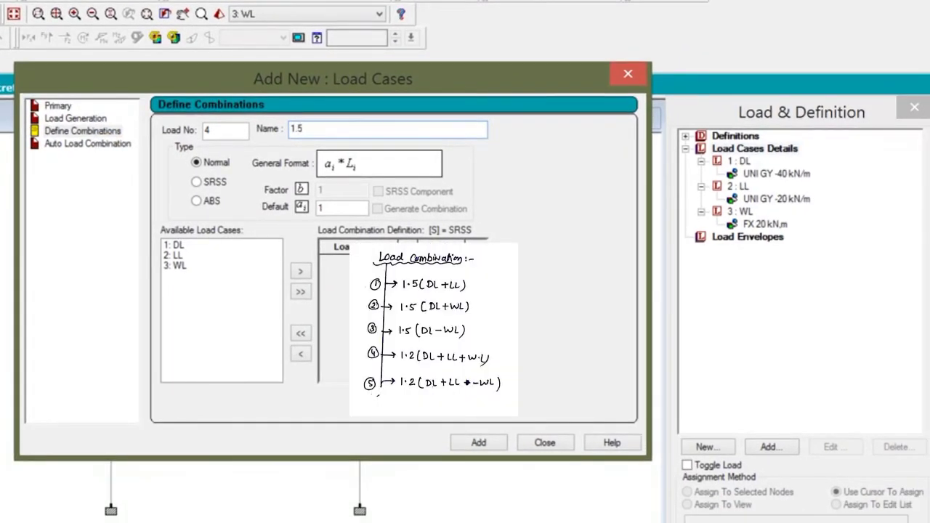
text((D)
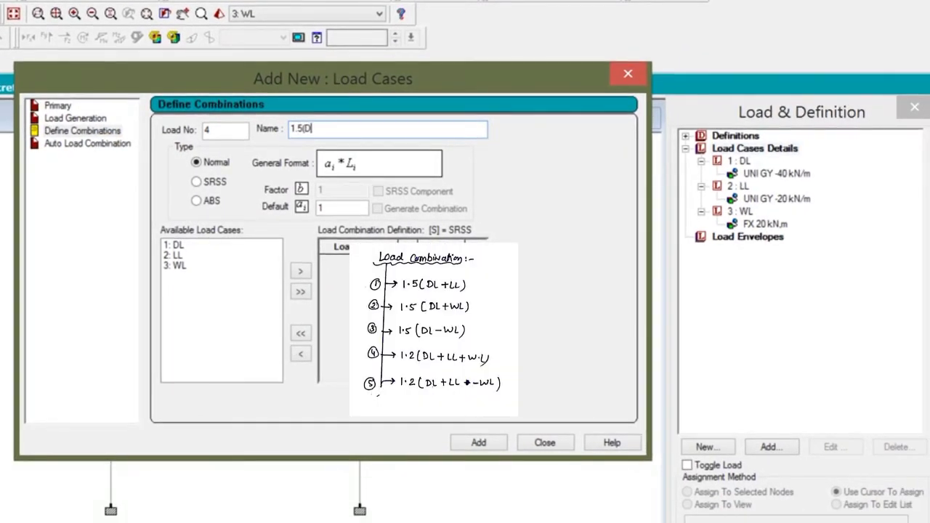
text(L+LL)
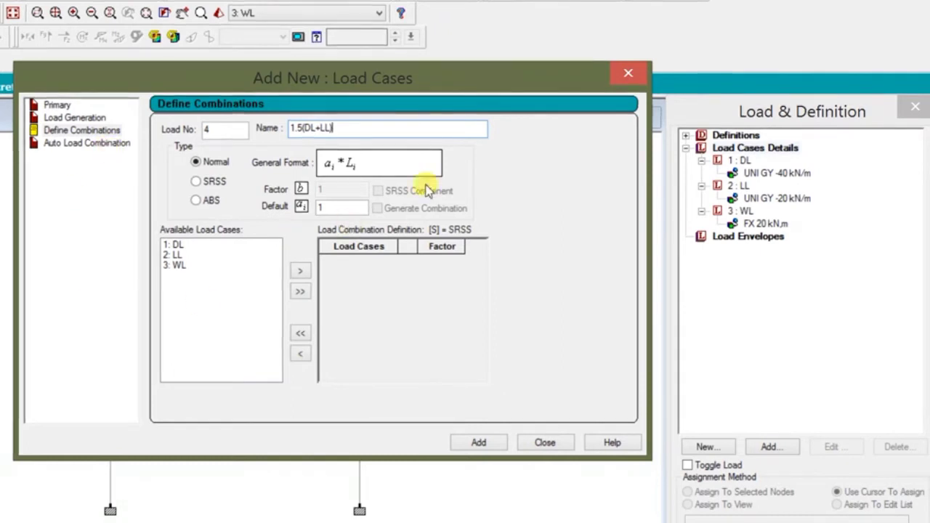
- Set the default factor to 1.5, include load cases DL and LL, and add the 1.5(DL+LL) combination
double_click(334, 206)
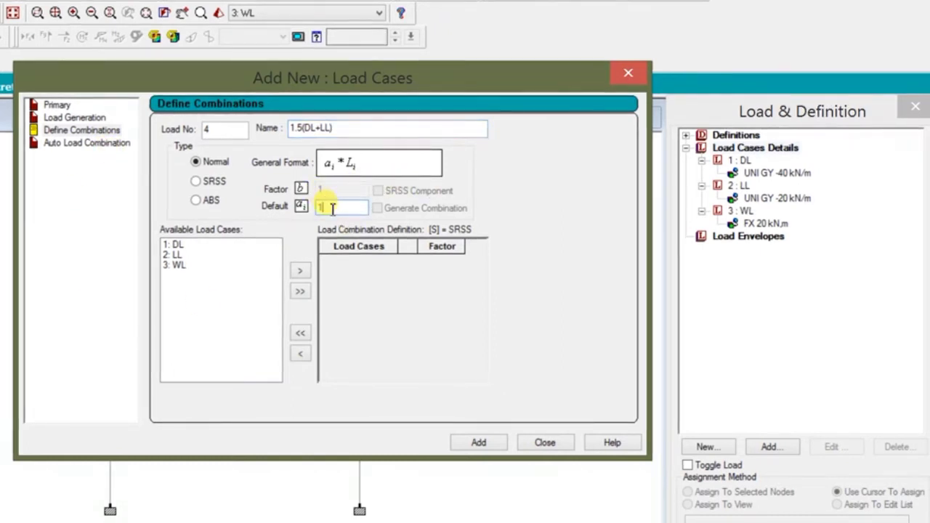
text(1.5)
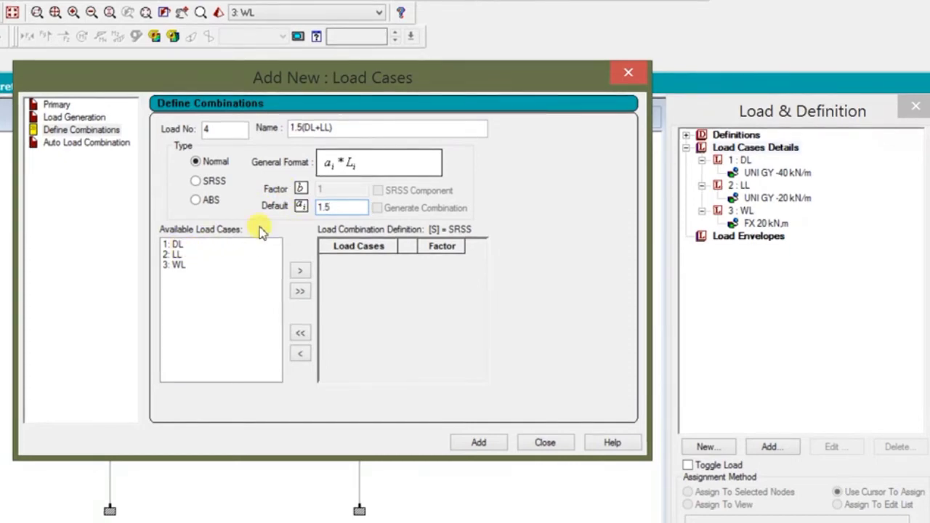
click(181, 246)
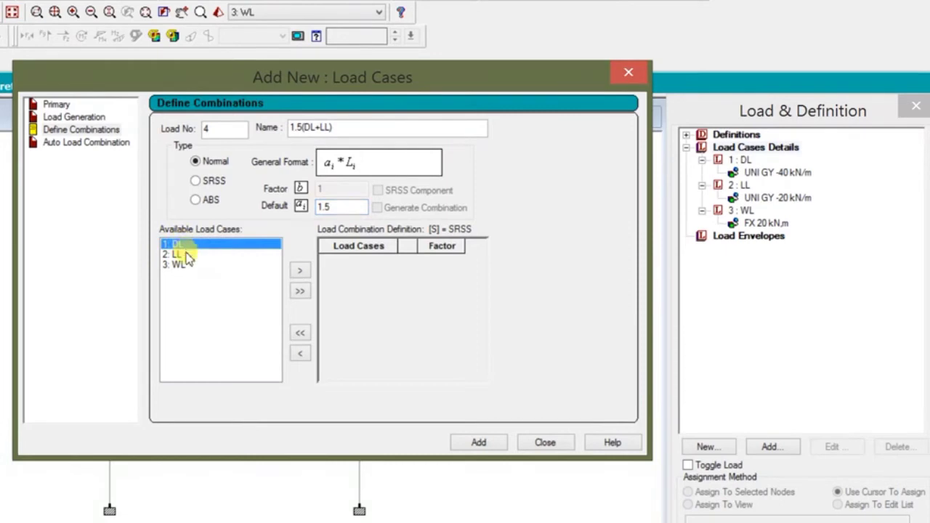
shift+click(181, 255)
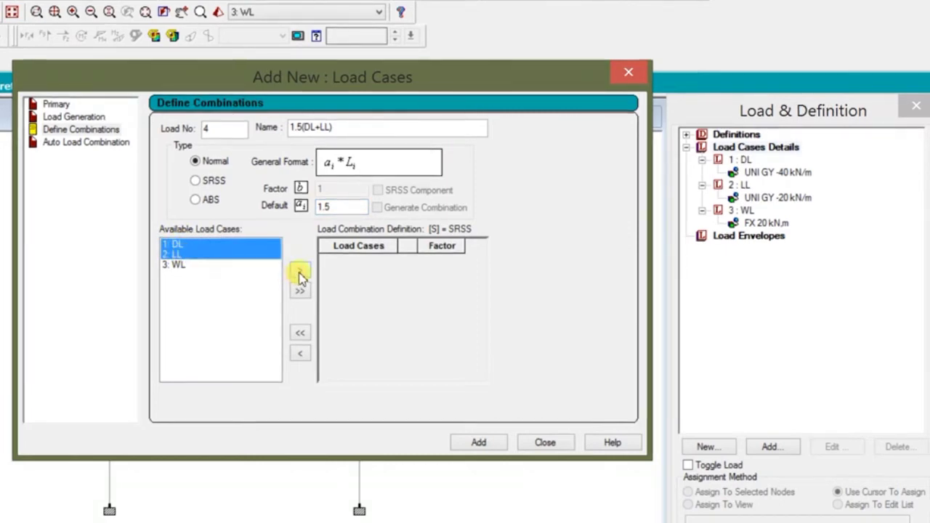
click(300, 273)
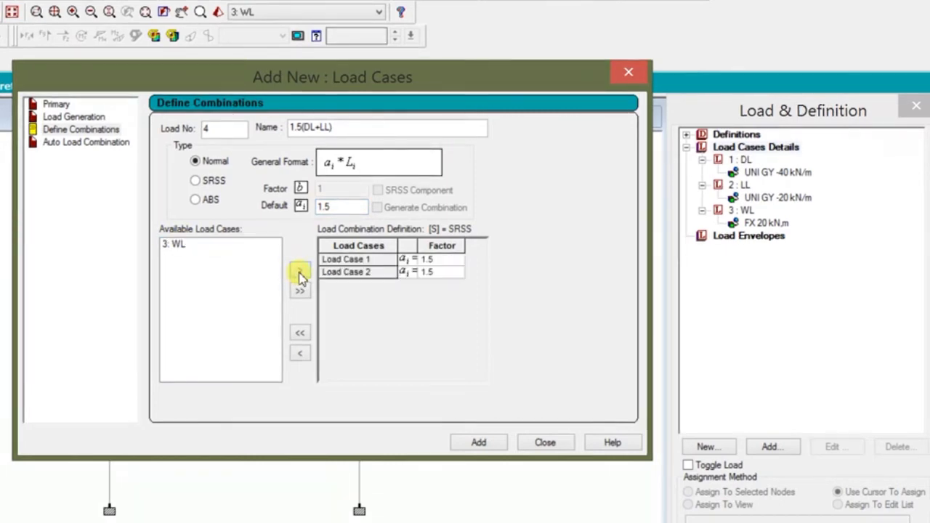
click(480, 443)
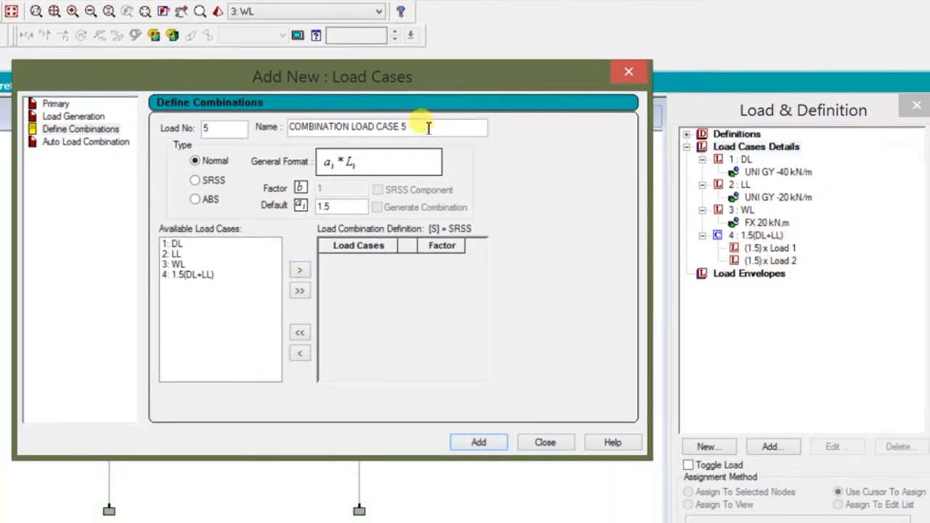
- Add load combination 5 named 1.5(DL+WL), containing load cases DL and WL with a factor of 1.5 each
drag(428, 127, 200, 113)
text(1.)
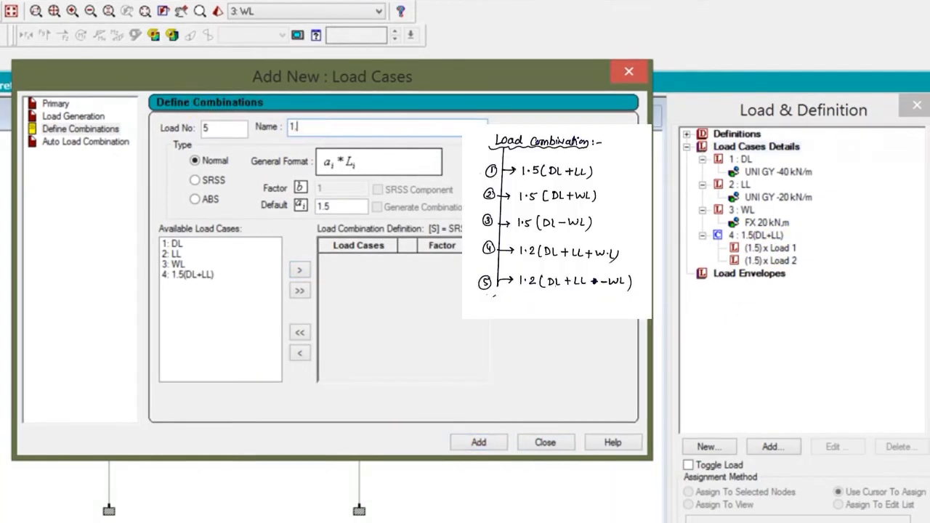
text(5()
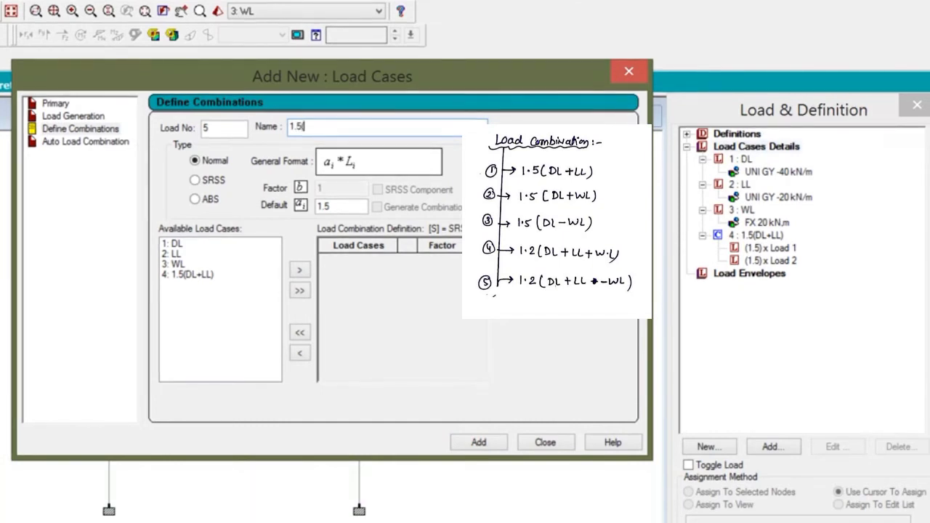
text(DL)
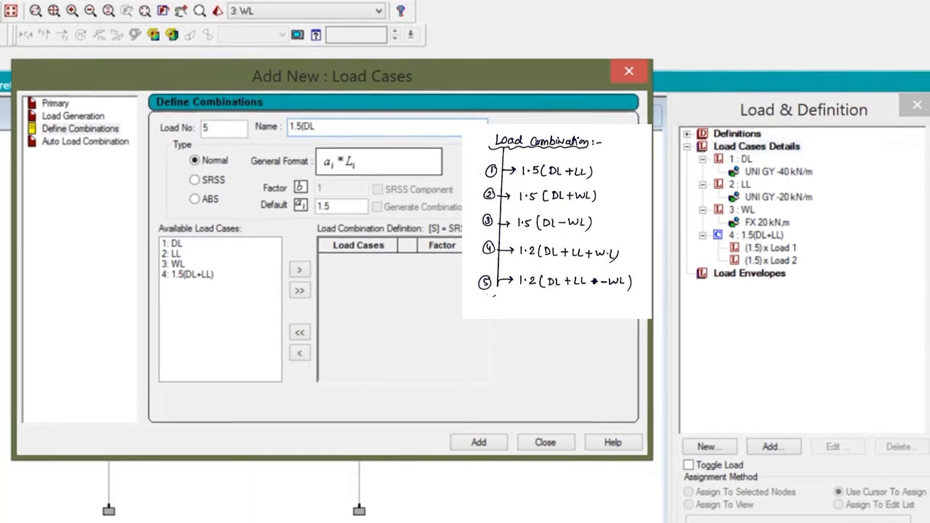
text(+WL)
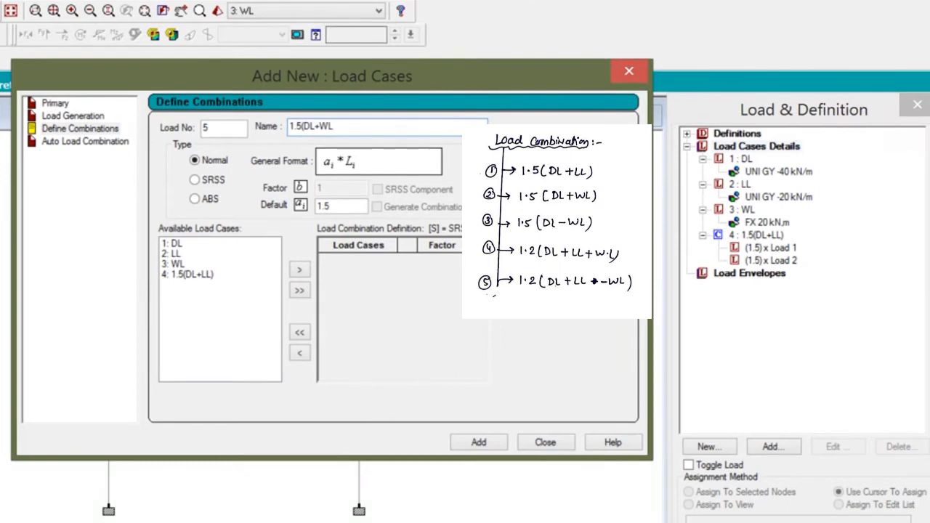
click(178, 247)
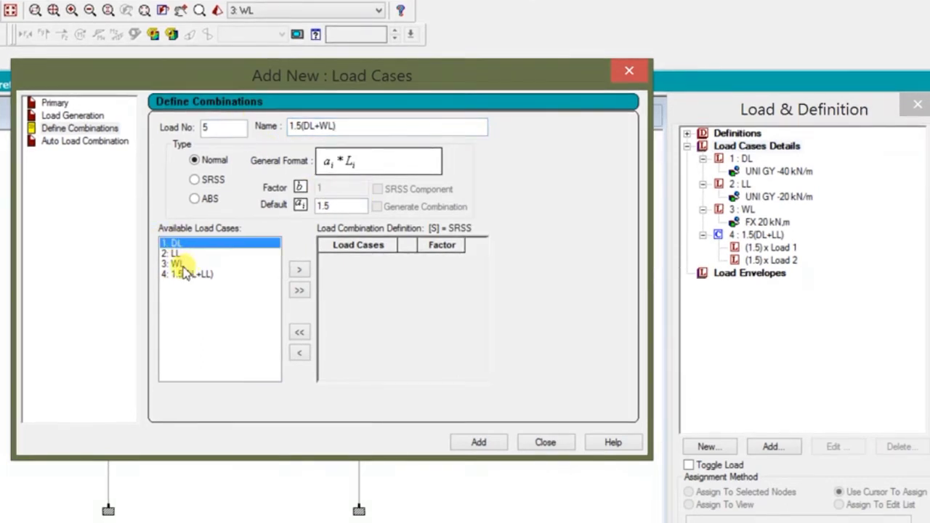
ctrl+click(177, 264)
click(298, 270)
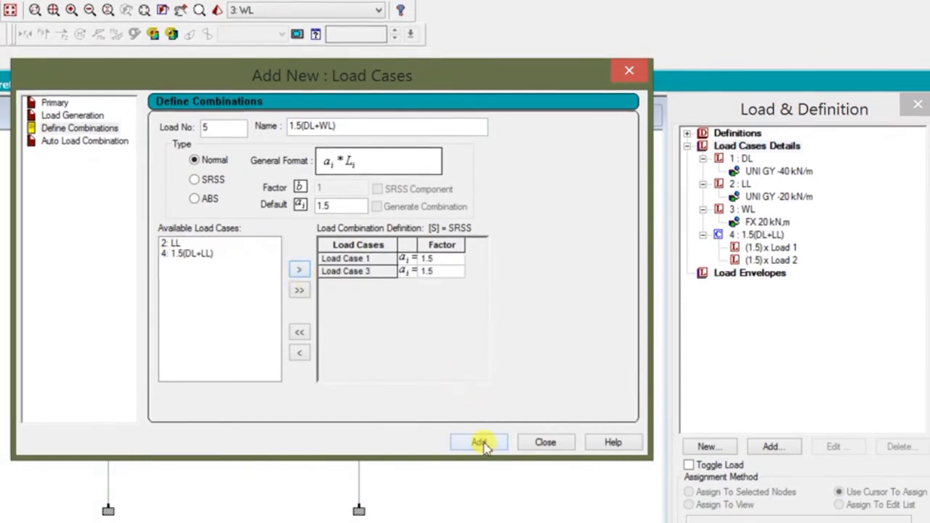
click(481, 442)
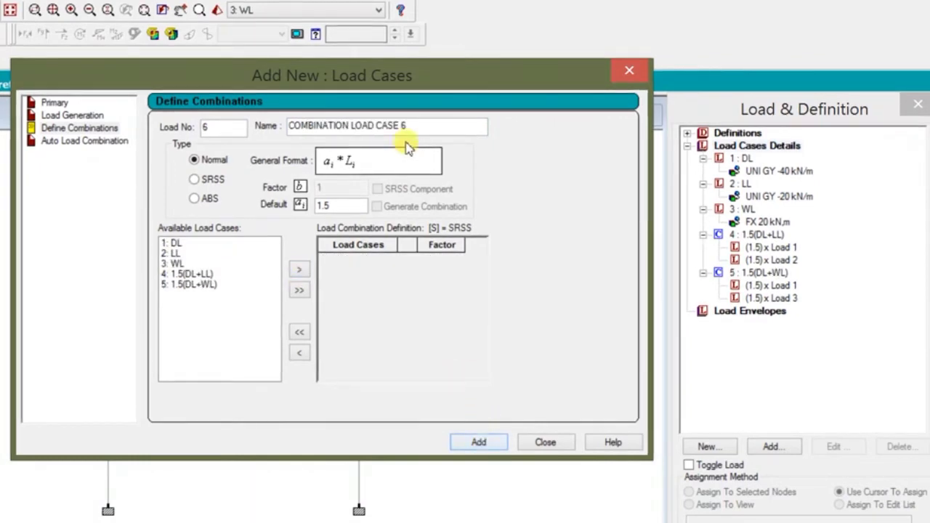
- Name load combination 6 as 1.5(DL-WL)
drag(408, 125, 4, 121)
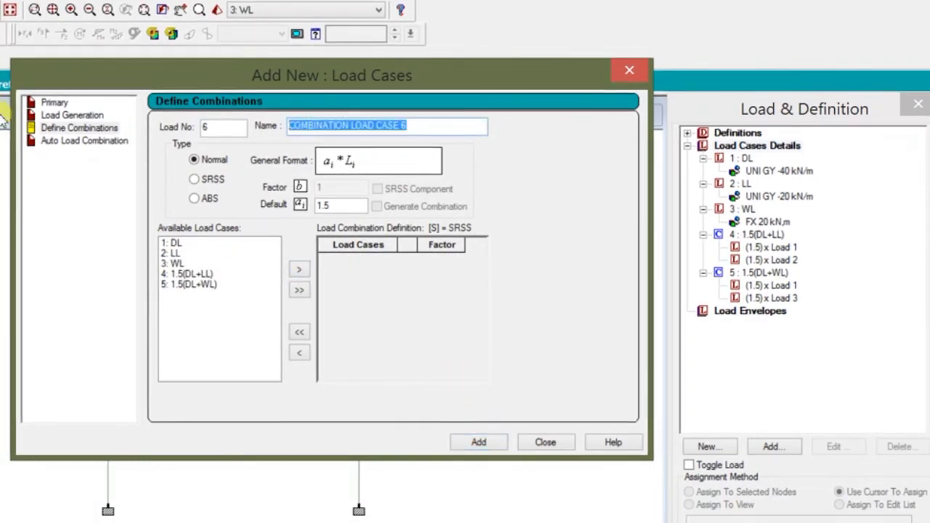
text(1.5)
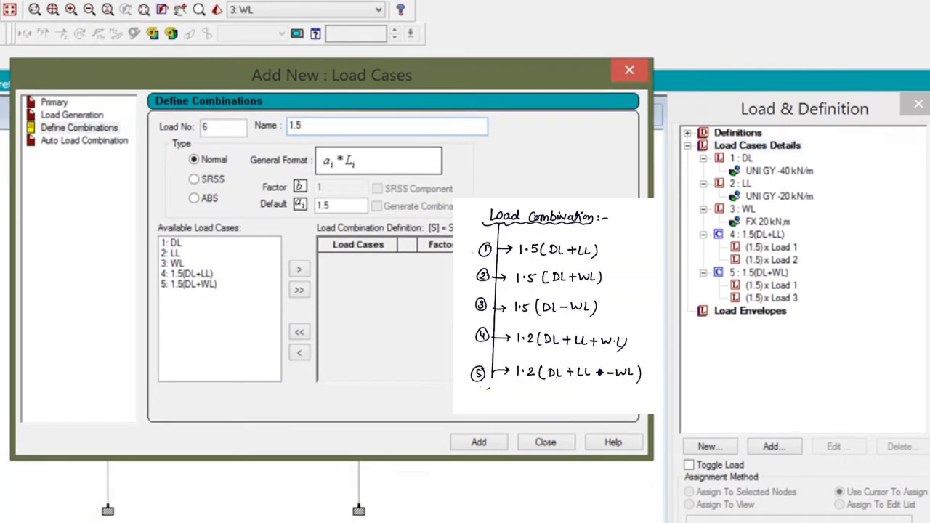
text((DL)
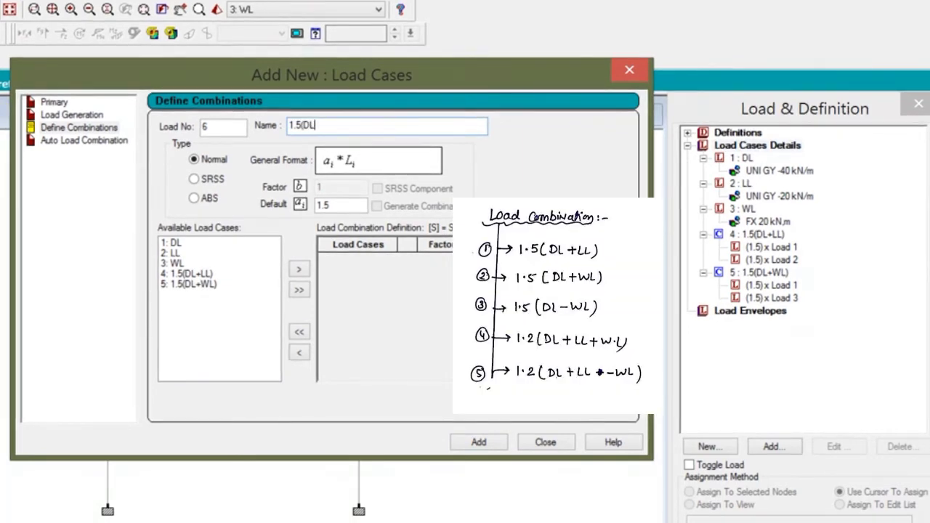
text(-WL)
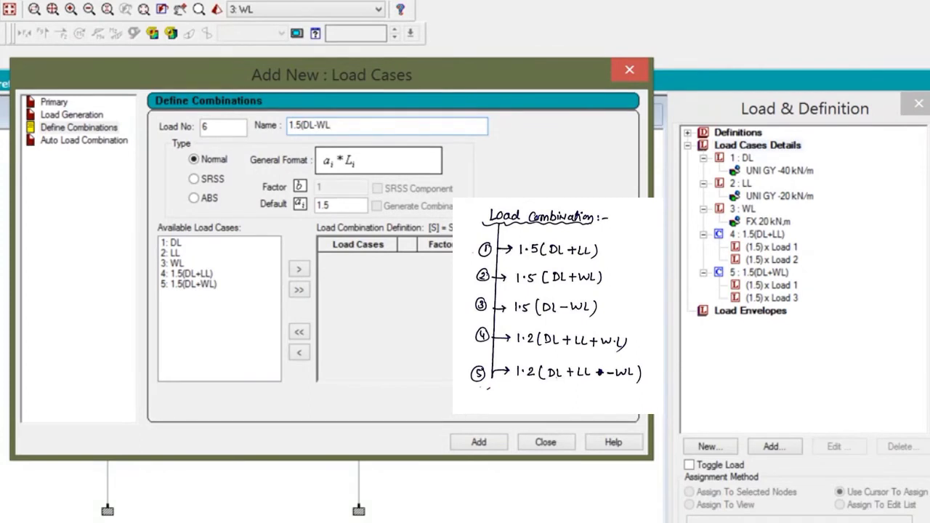
text())
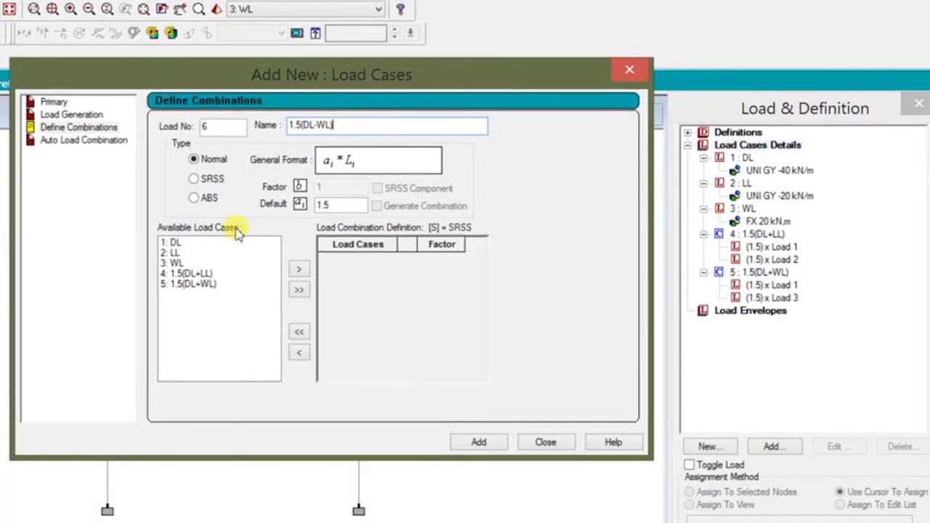
- Include DL and WL in the 1.5(DL-WL) combination with a factor of 1.5 each, and add the combination
click(172, 245)
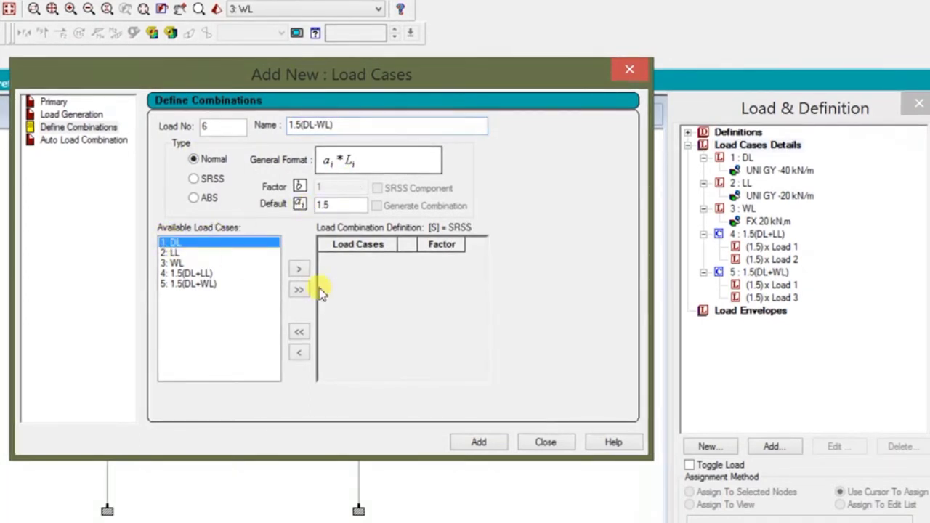
click(298, 270)
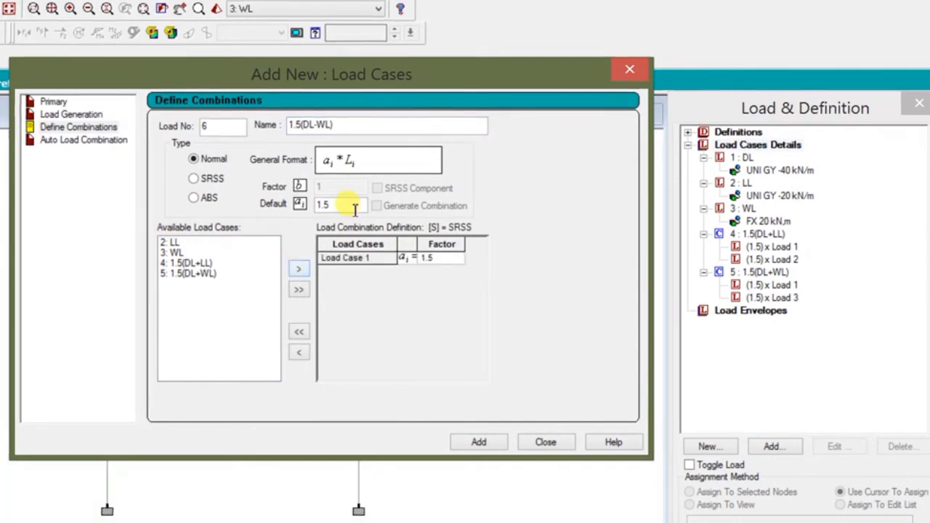
double_click(341, 204)
text(1)
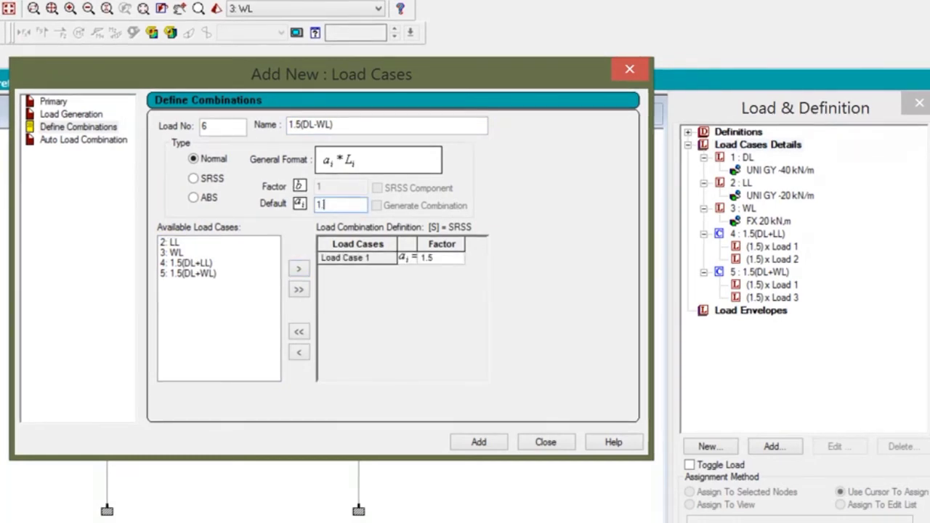
click(178, 252)
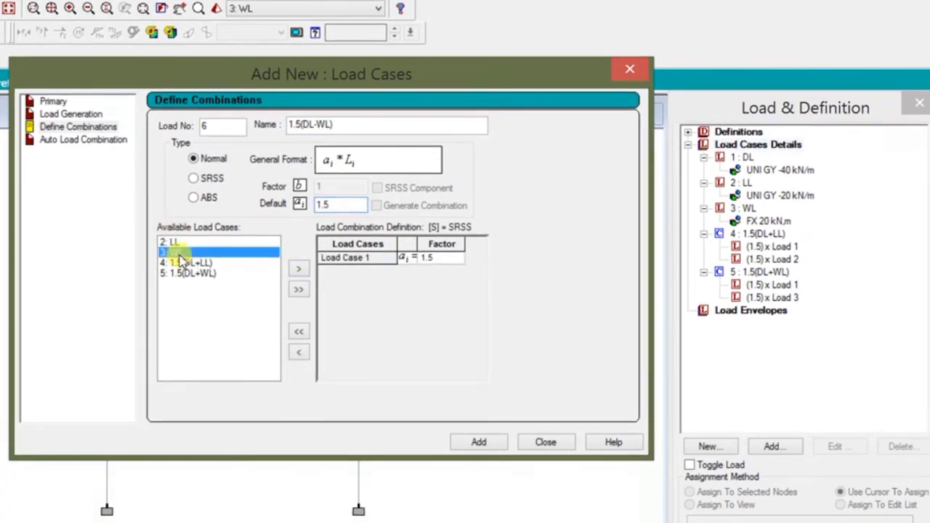
click(297, 270)
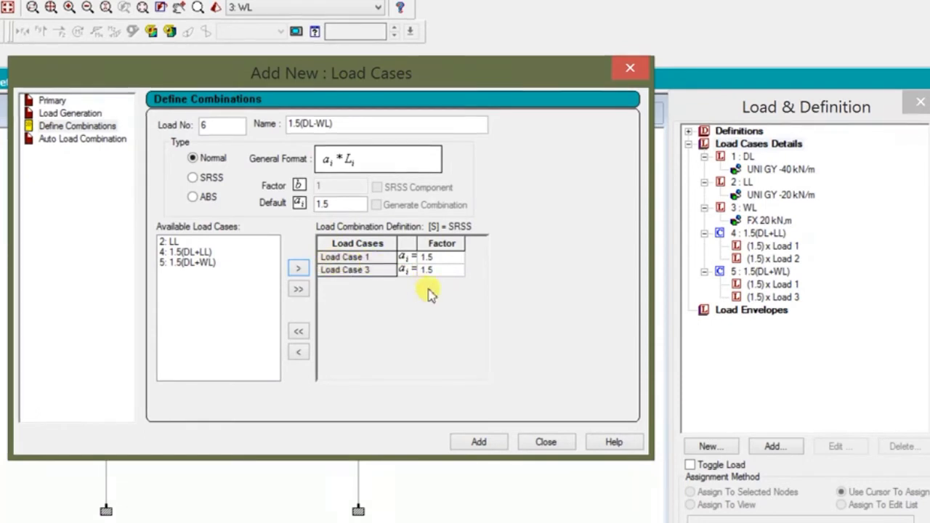
click(478, 442)
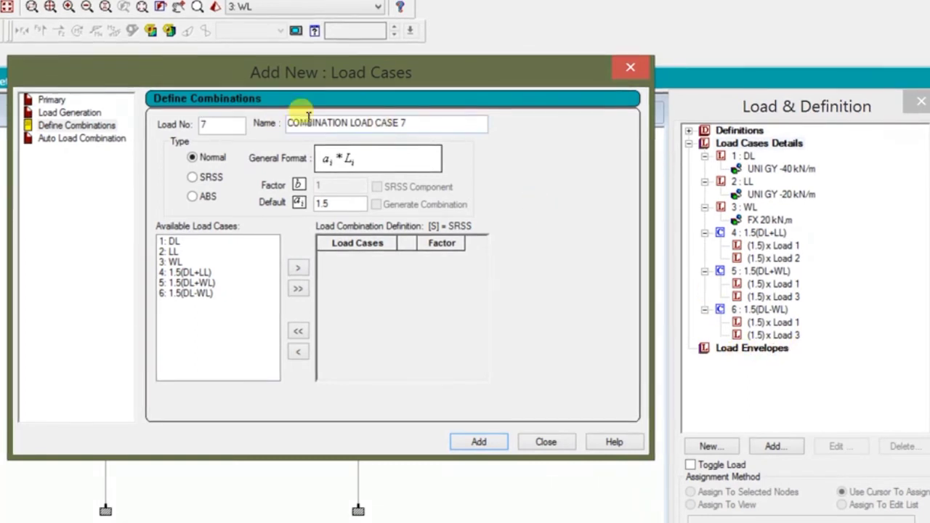
- Name load combination 7 as 1.2(DL+LL+WL)
drag(426, 126, 103, 94)
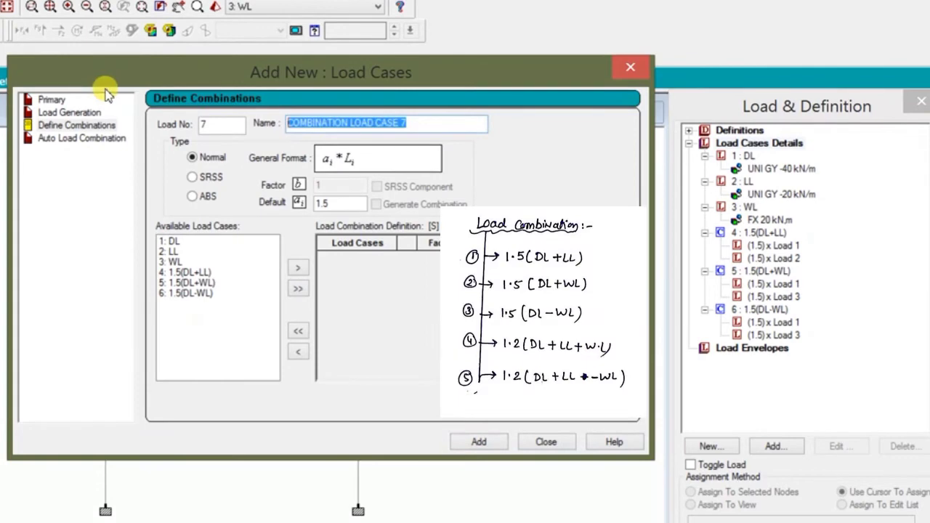
text(1.2(D)
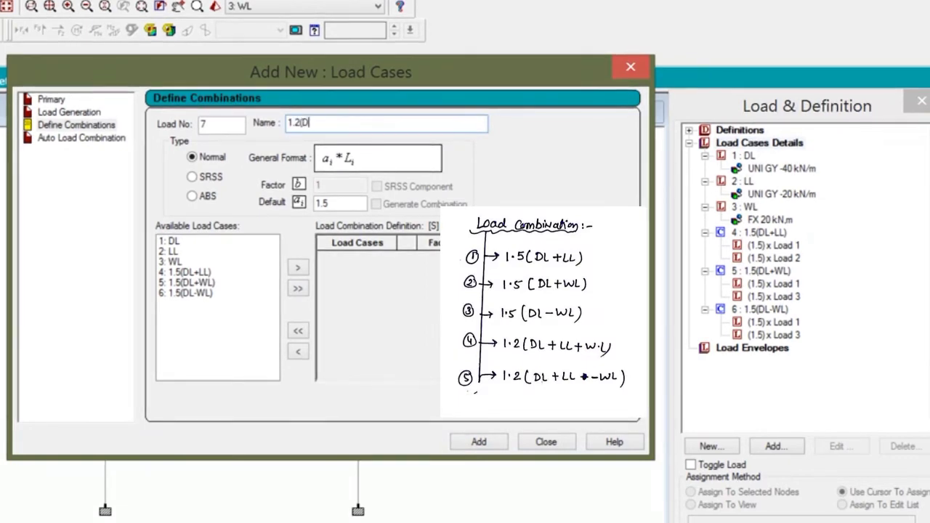
text(L)
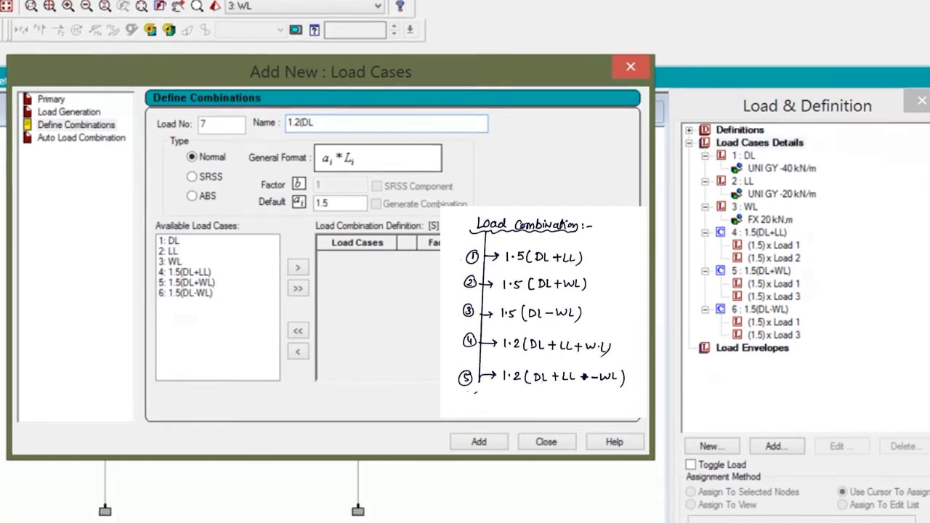
text(+LL)
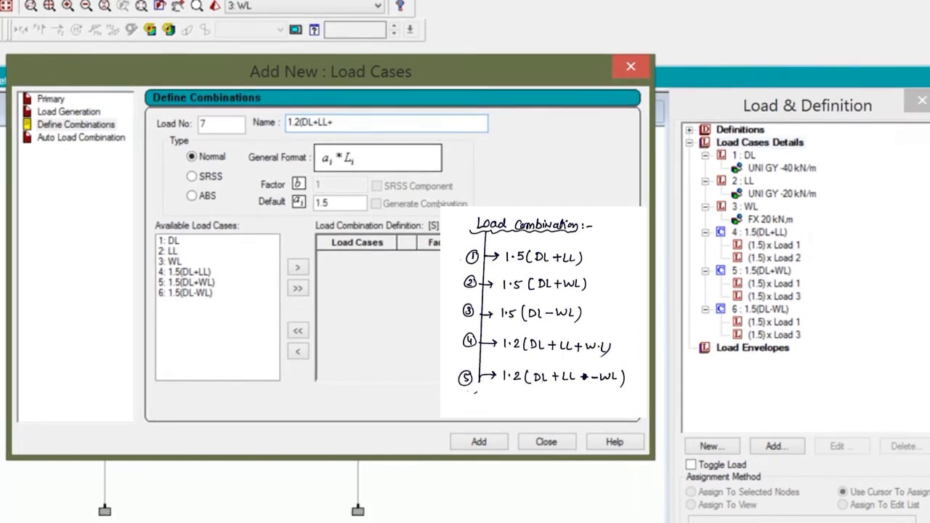
text(+WL))
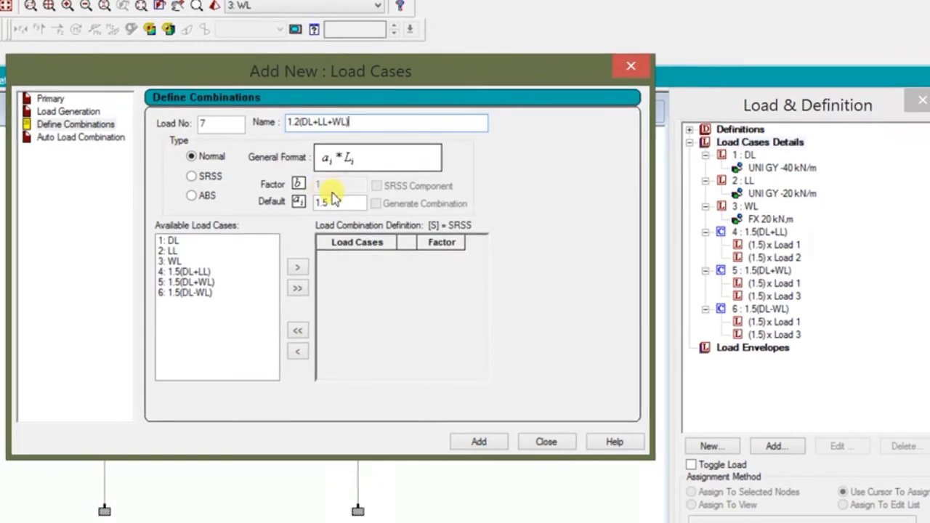
- Set the default factor to 1.2, include DL, LL and WL, and add the 1.2(DL+LL+WL) combination
drag(327, 202, 247, 212)
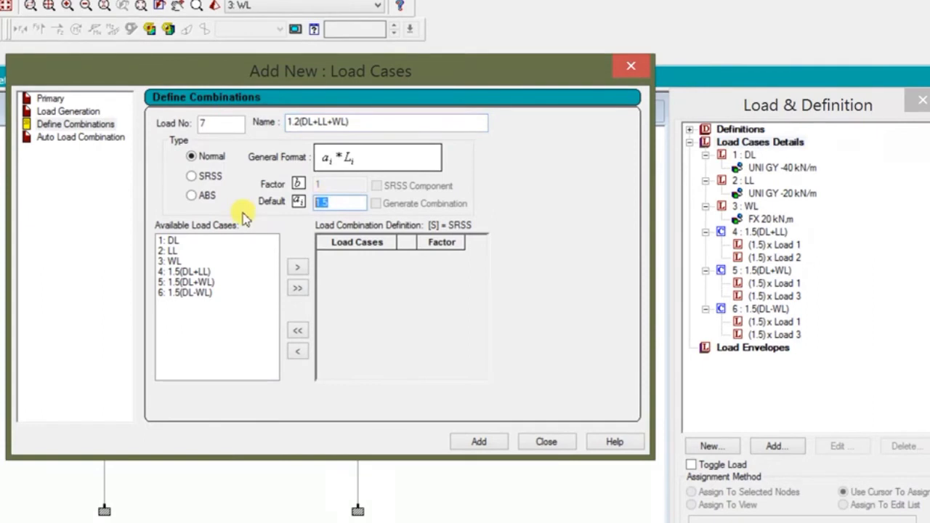
text(1.2)
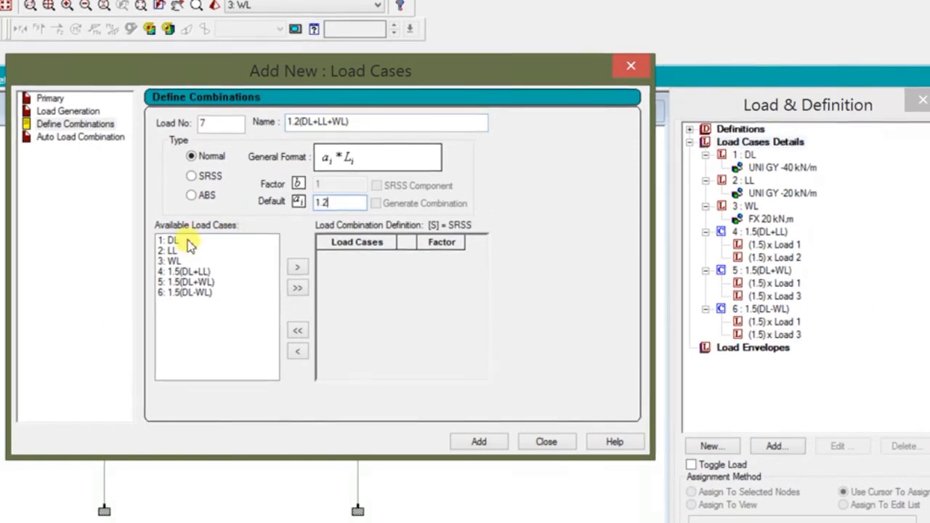
drag(163, 244, 180, 271)
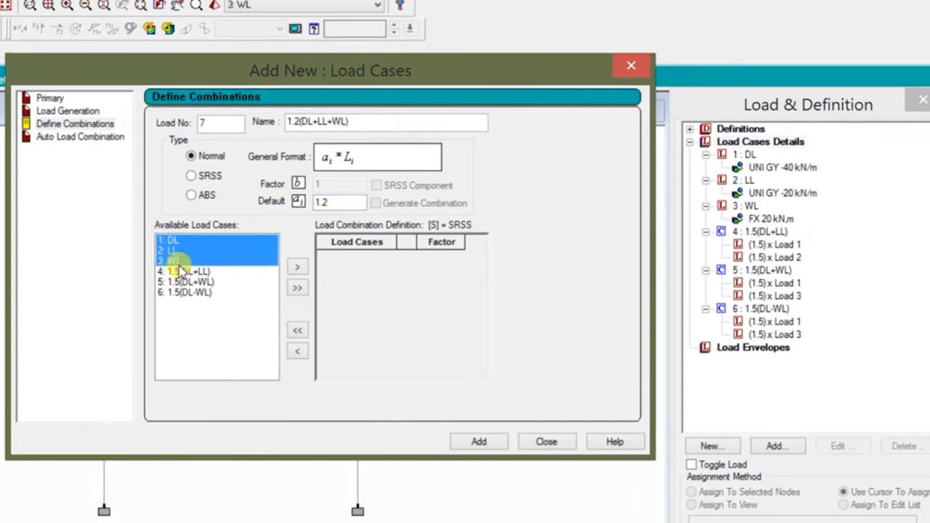
click(300, 267)
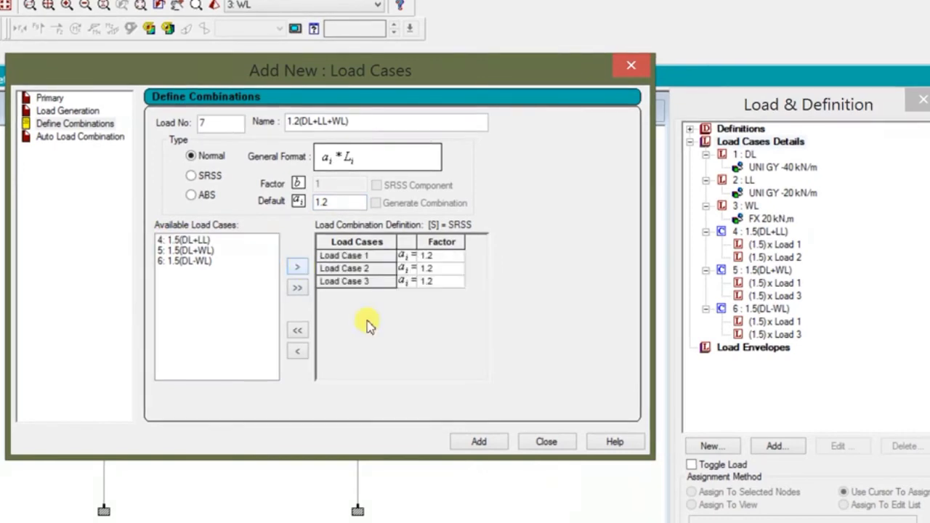
click(479, 442)
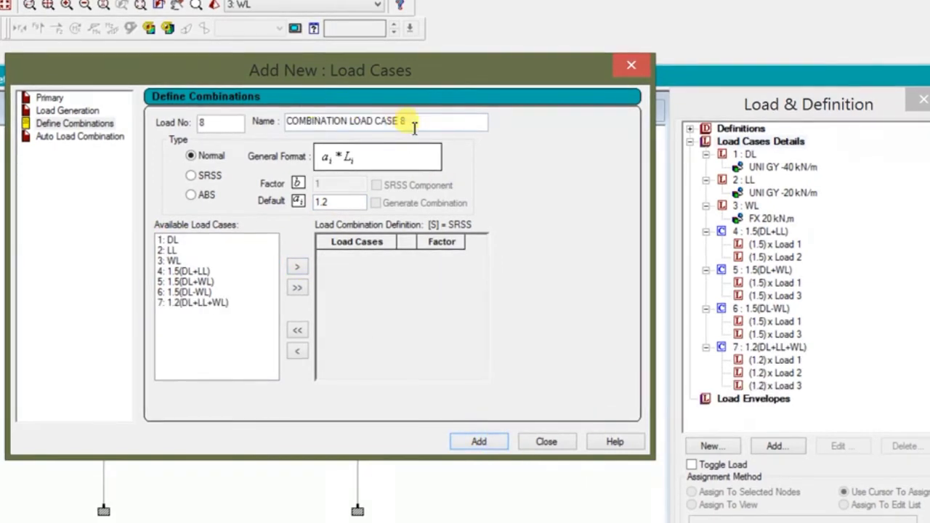
- Name load combination 8 as 1.2(DL=LL-WL)
drag(410, 120, 286, 122)
text(1)
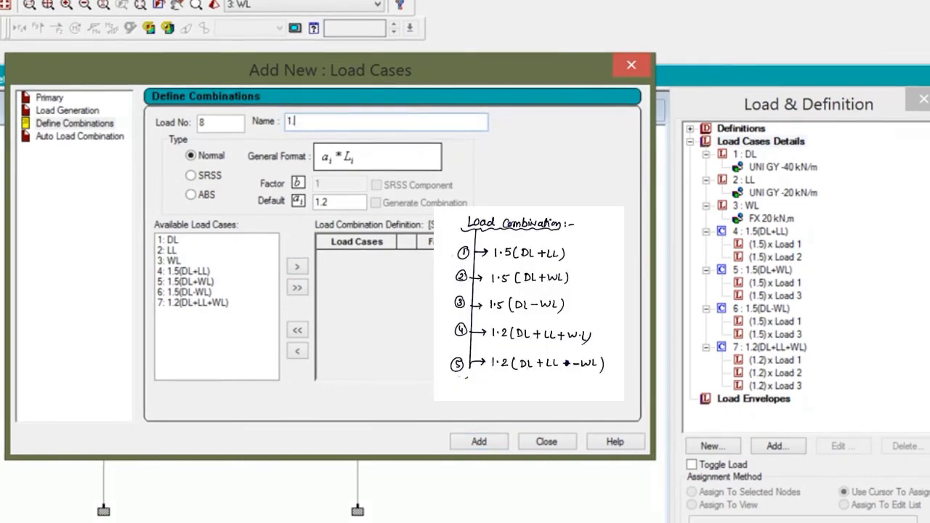
text(.2(DL+LL)
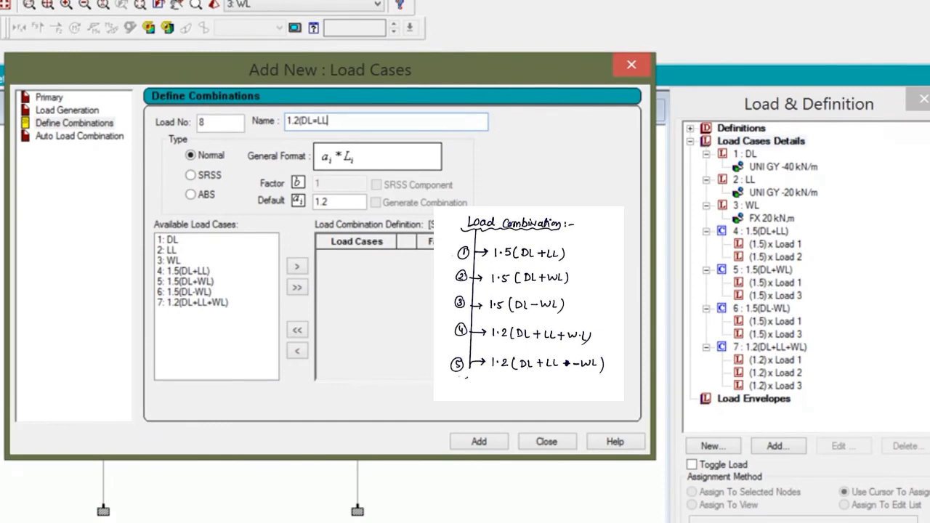
text(+)
text(WL)
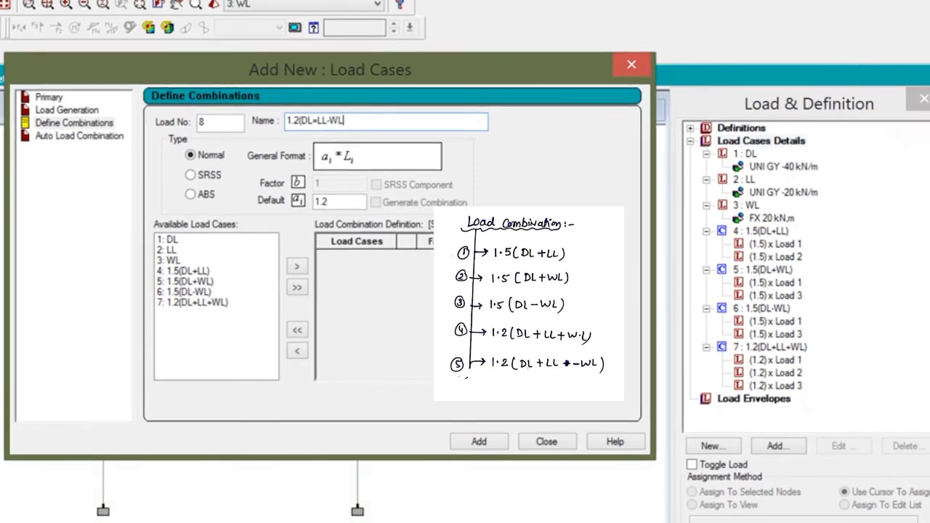
text())
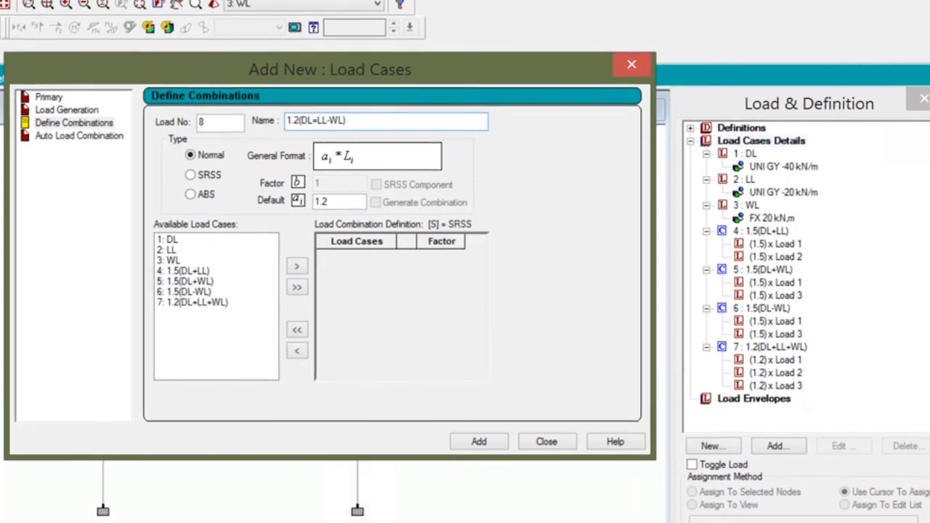
- Include load cases DL and LL in combination 8 with a factor of 1.2 each
click(166, 240)
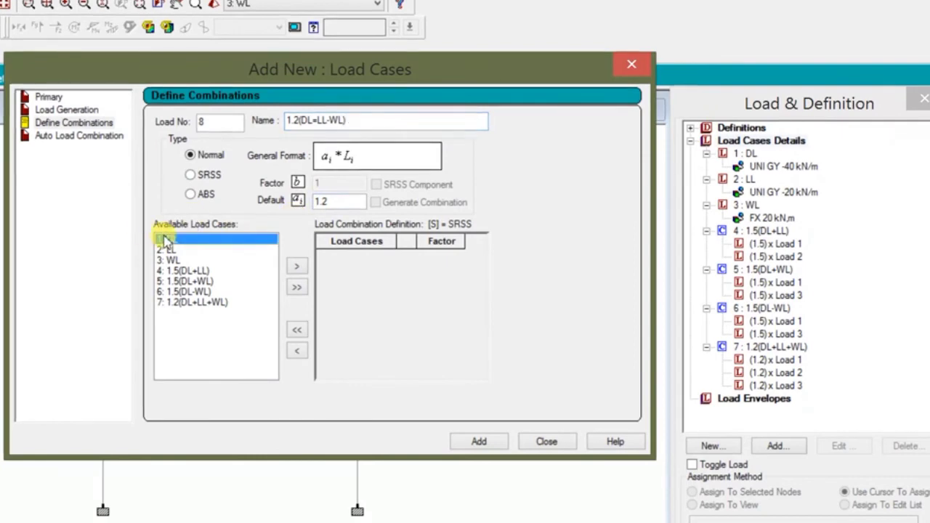
shift+click(169, 251)
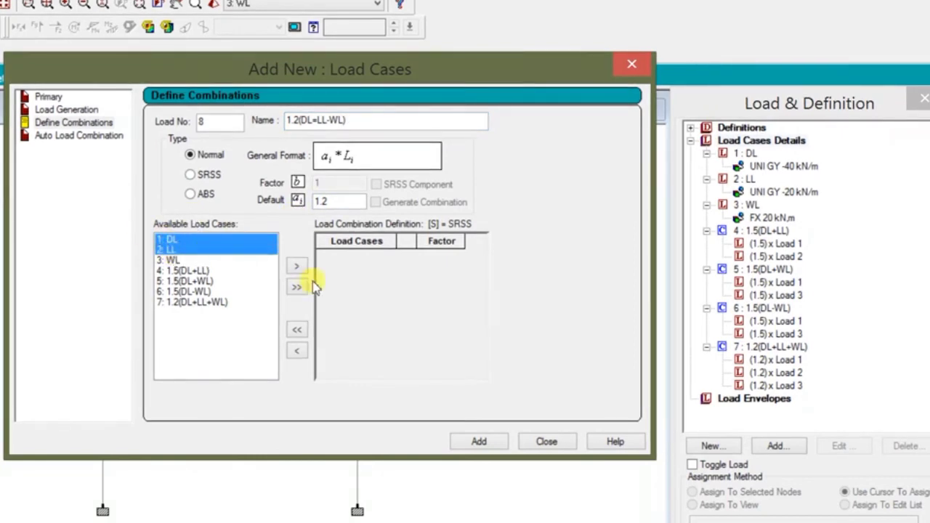
click(296, 268)
- Decline the auto save, include WL in combination 8 with a factor of -1.2, and add the combination
double_click(324, 200)
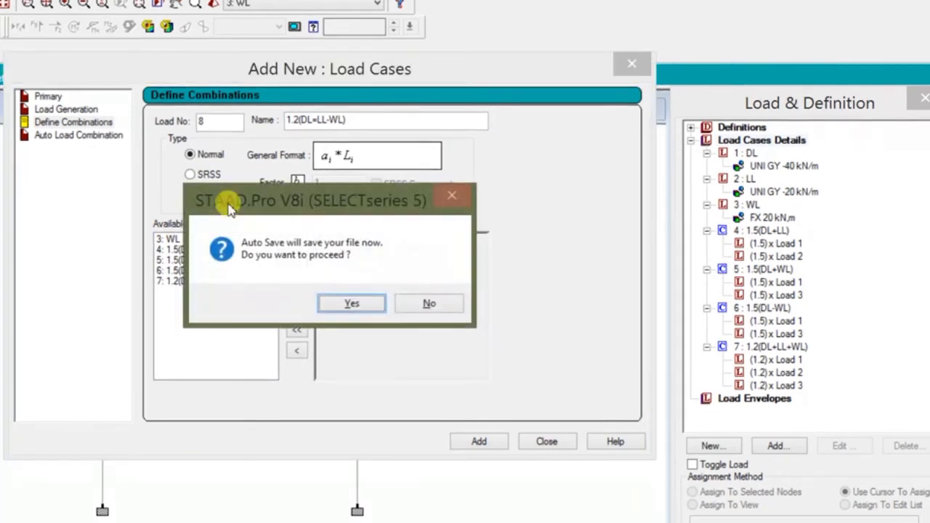
click(450, 304)
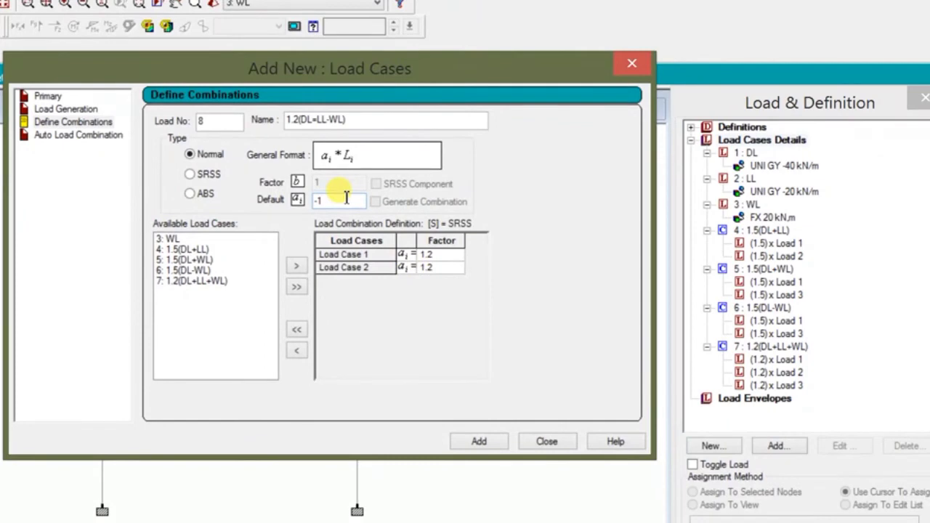
click(346, 197)
text(-1.2)
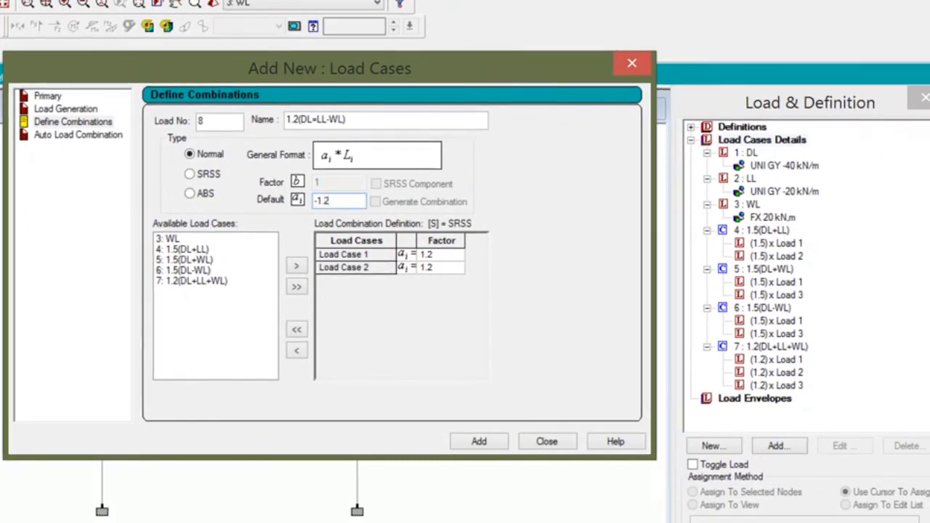
click(164, 238)
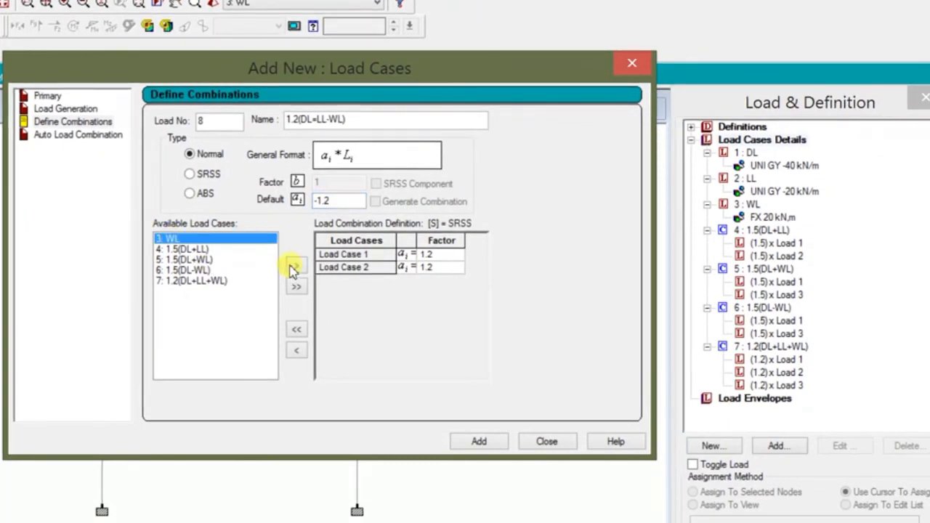
click(293, 267)
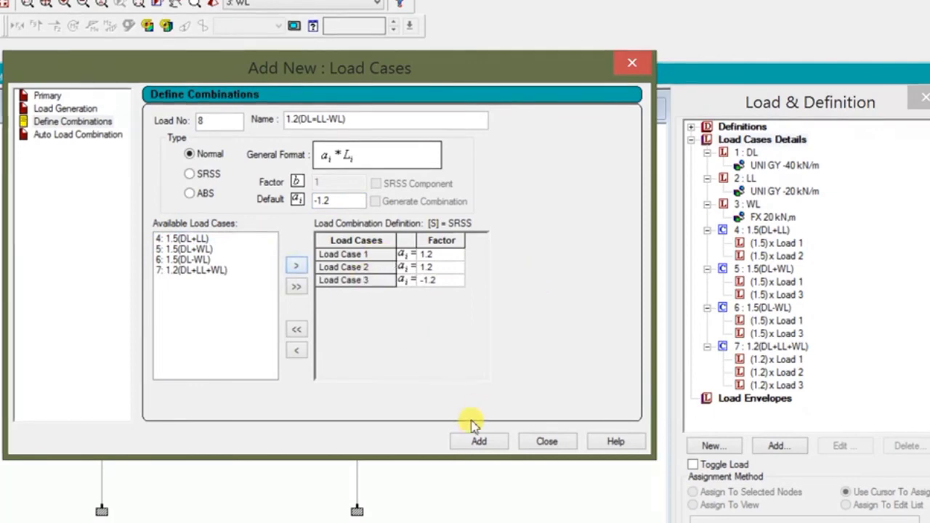
click(462, 441)
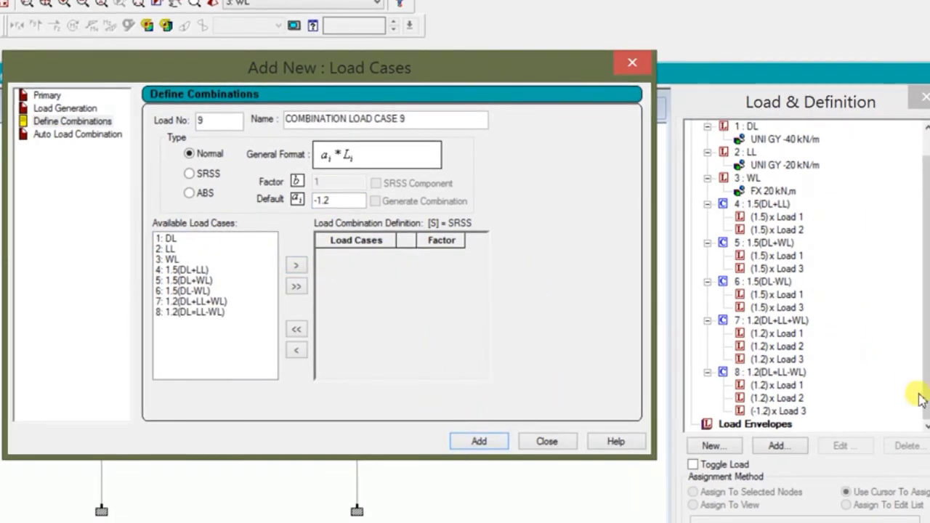
- Close the load case definition dialog and collapse every load case and combination in the load tree
click(195, 260)
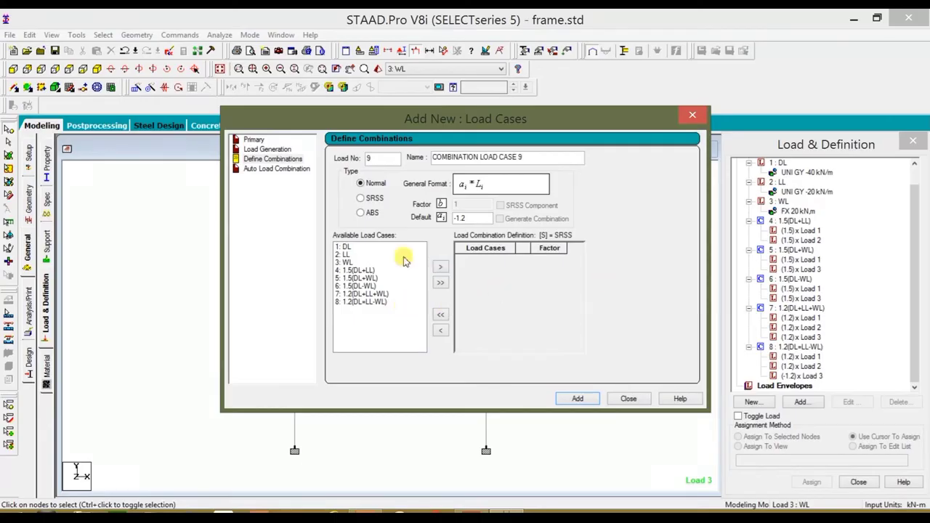
click(625, 398)
click(749, 347)
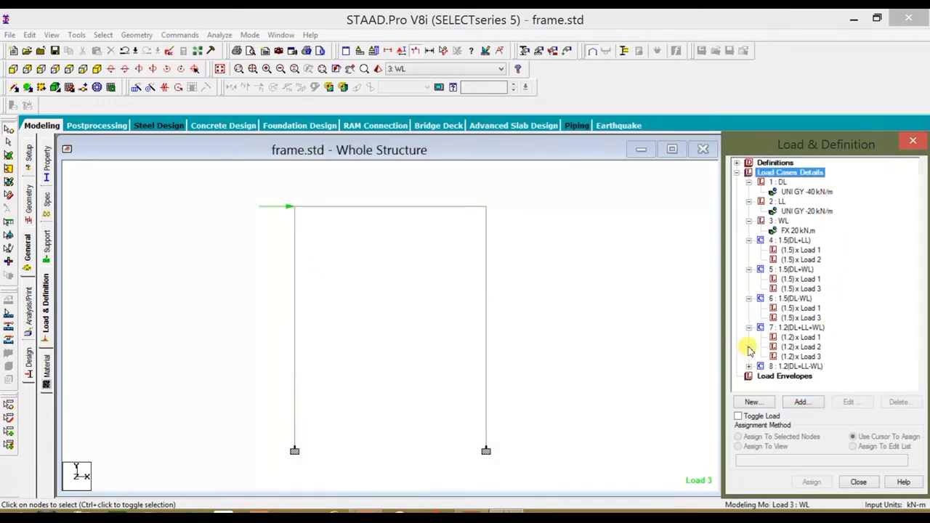
click(748, 327)
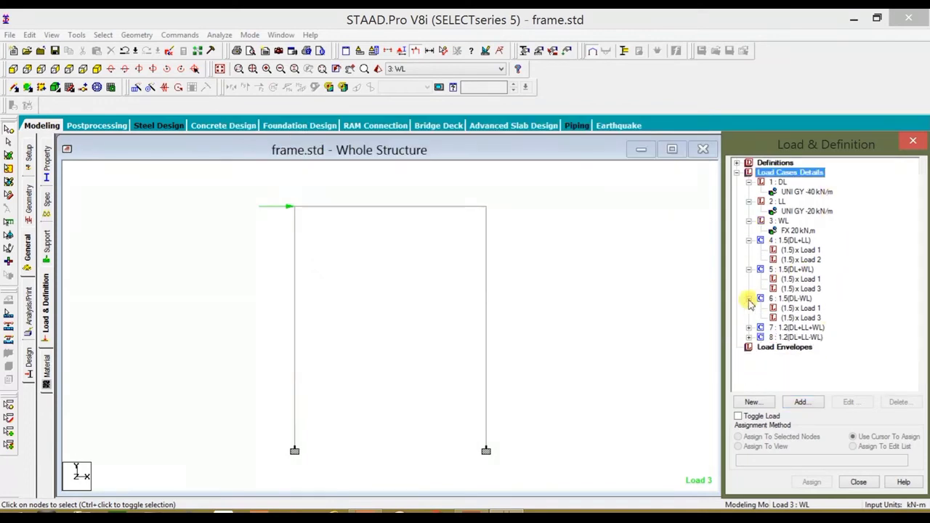
click(748, 299)
click(748, 269)
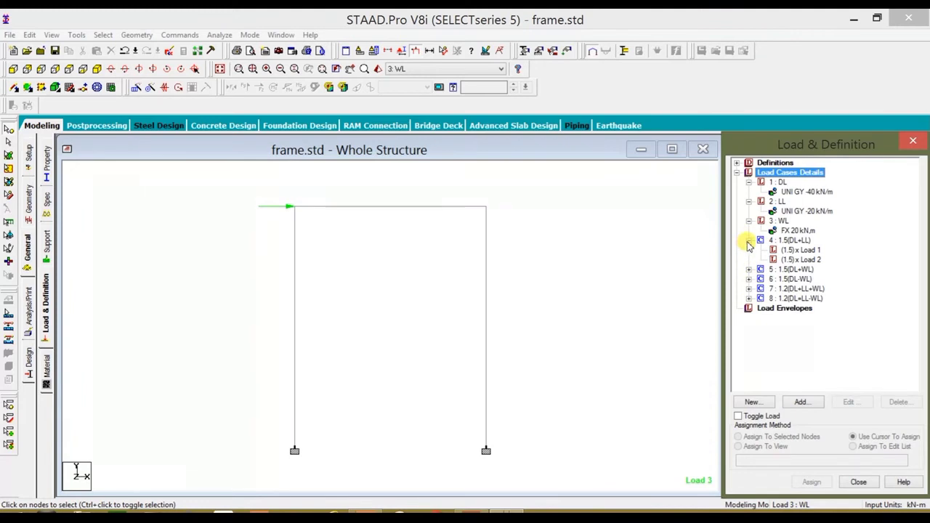
click(748, 241)
click(749, 221)
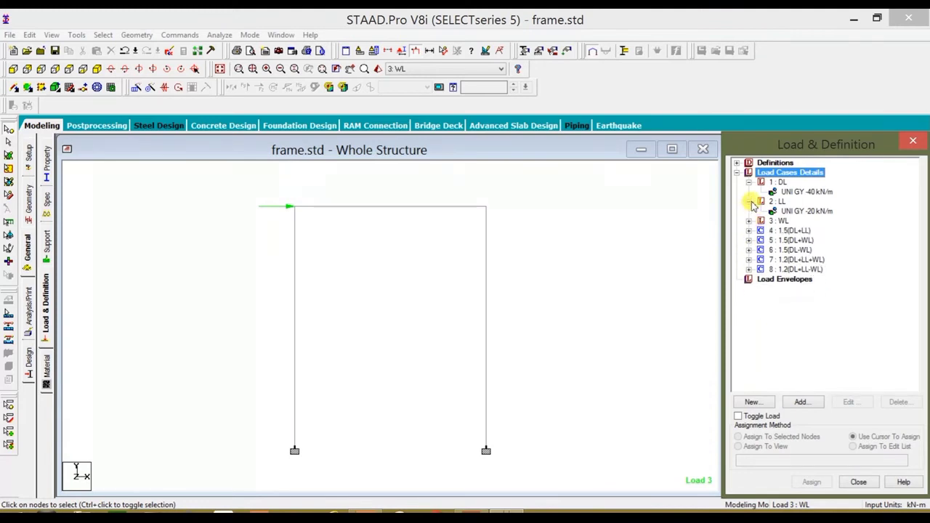
click(749, 202)
click(749, 181)
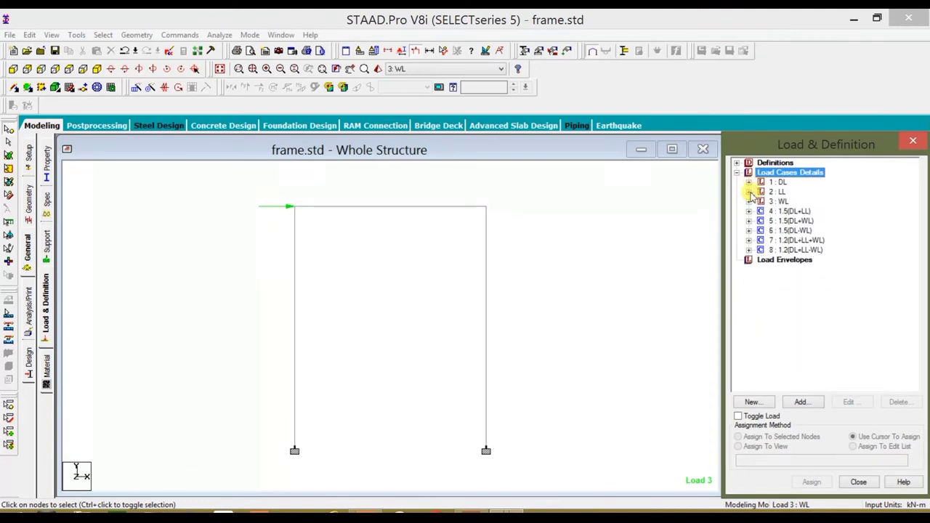
click(539, 287)
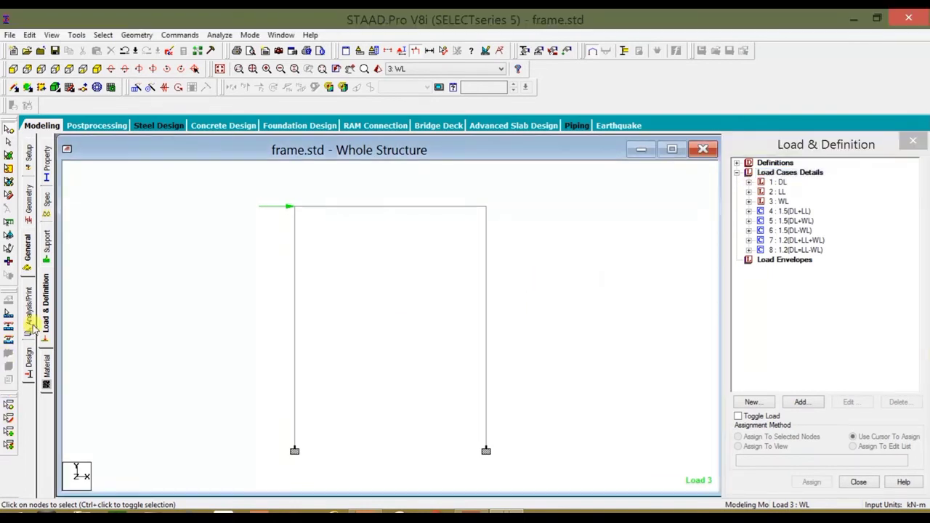
- Add a Perform Analysis command with the print option All and close the analysis commands dialog
click(32, 329)
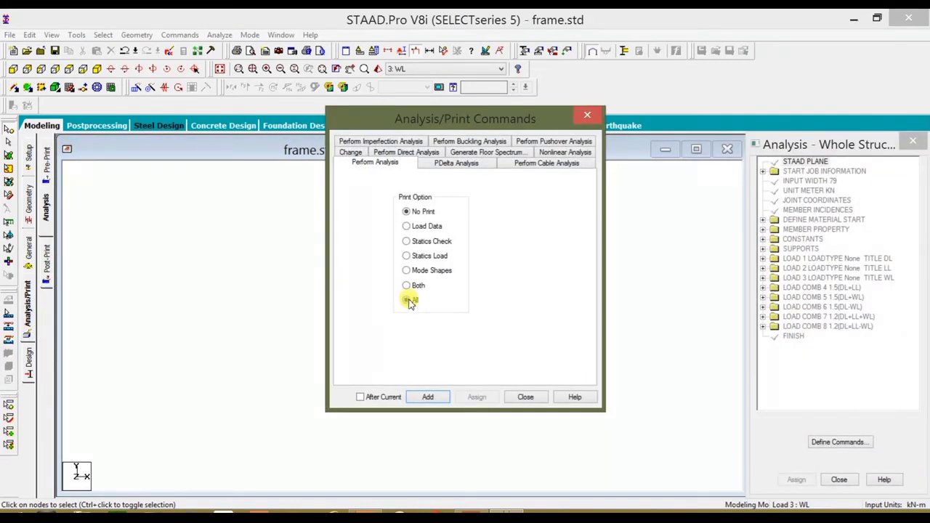
click(429, 398)
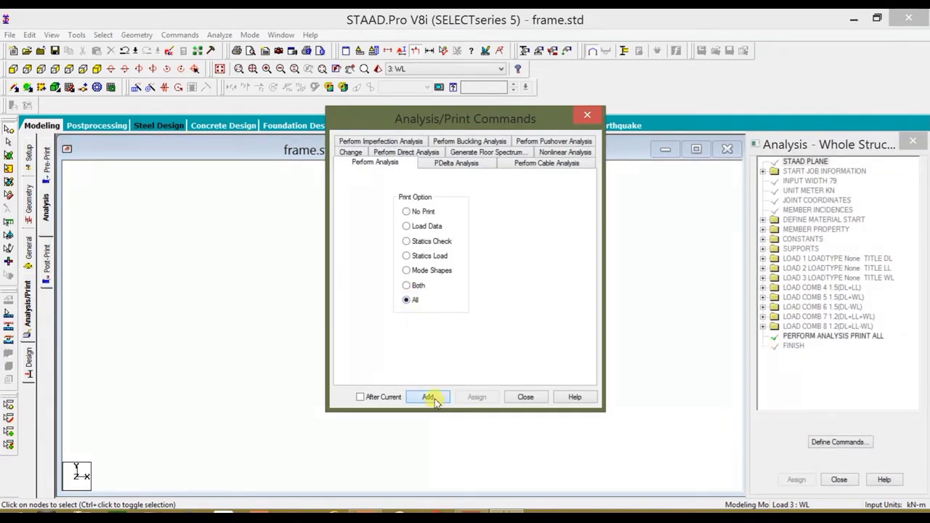
click(525, 397)
- Run the analysis, go to post-processing mode, and accept the results setup with all eight load cases selected
click(219, 35)
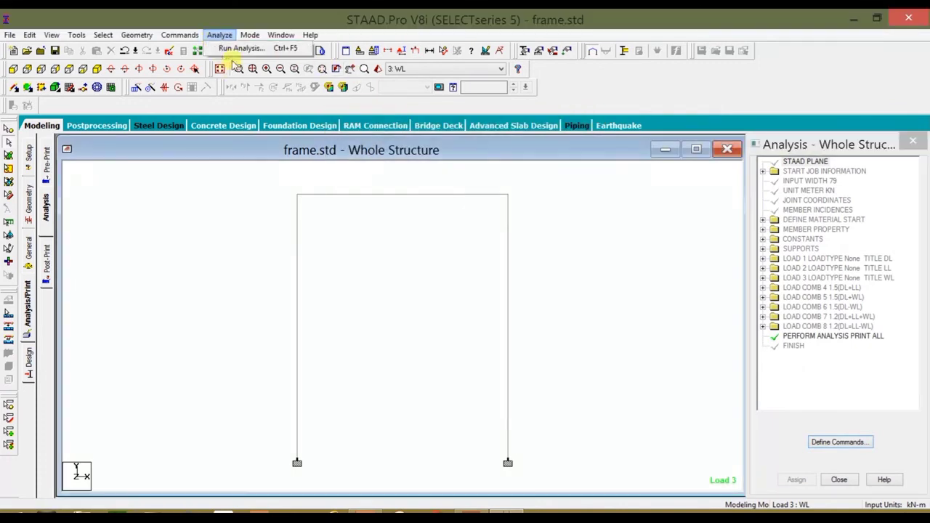
click(232, 46)
click(390, 283)
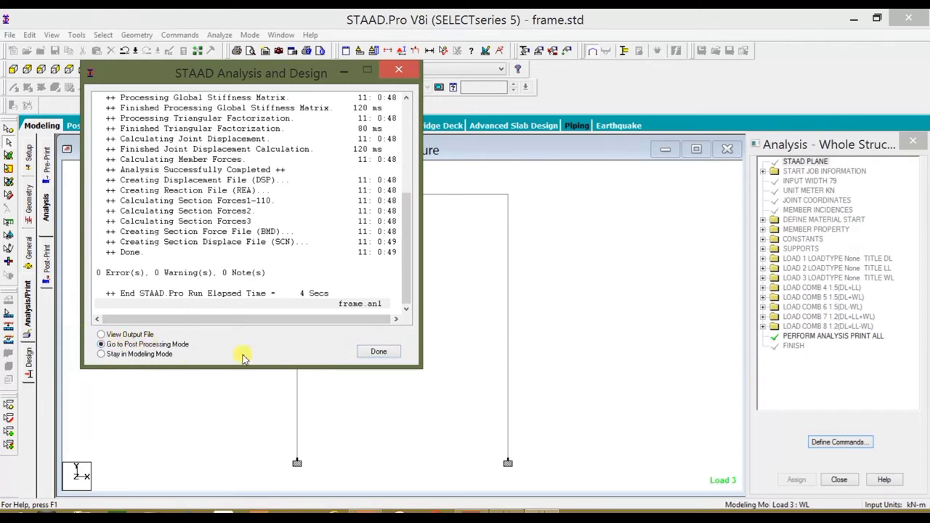
click(374, 351)
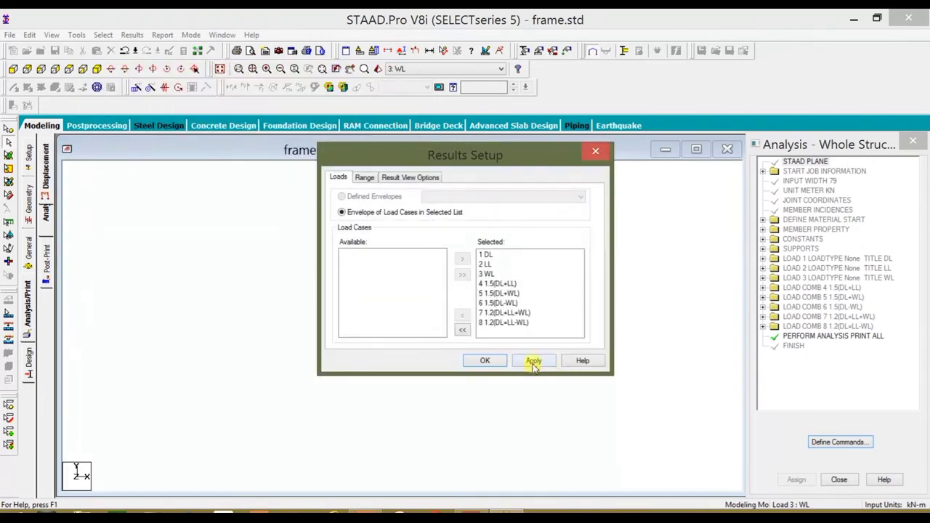
click(483, 362)
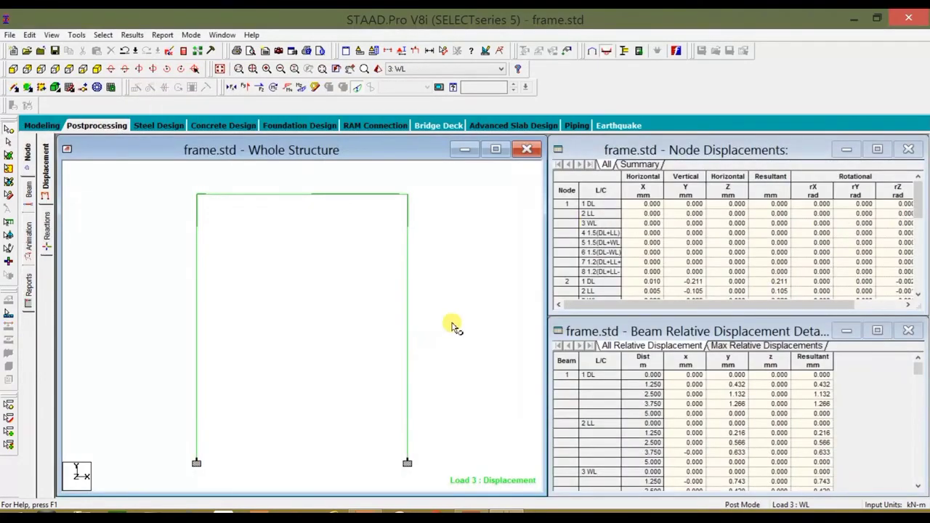
- Maximize the whole structure view and display the frame's displacement for load cases DL, LL and WL in turn
click(494, 150)
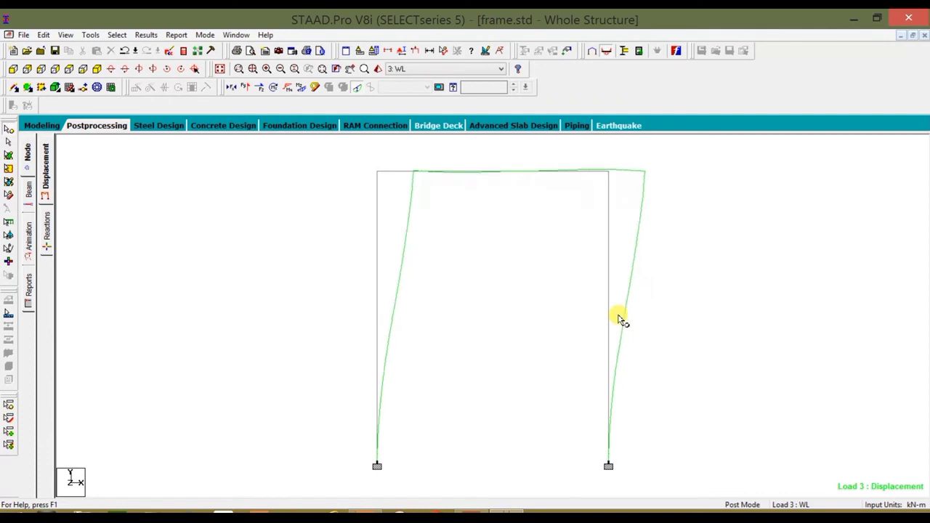
click(480, 70)
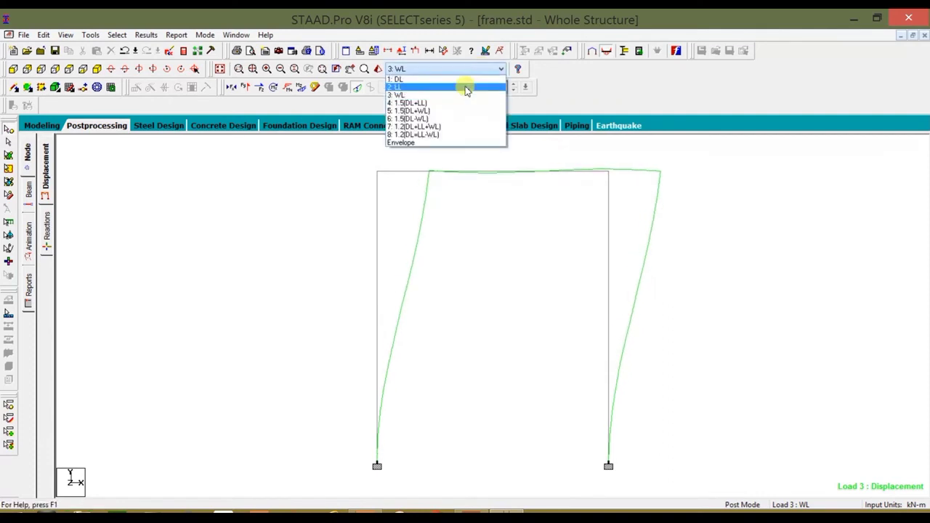
click(465, 78)
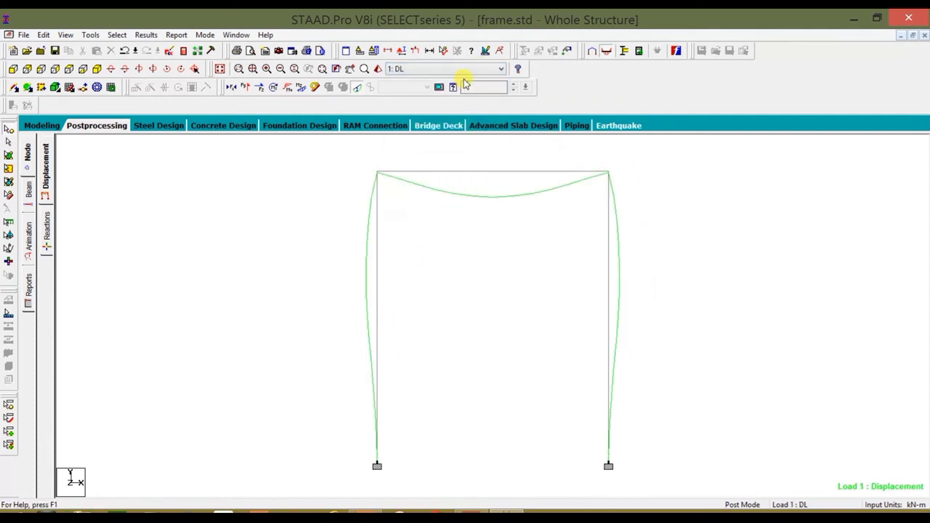
click(464, 69)
click(465, 85)
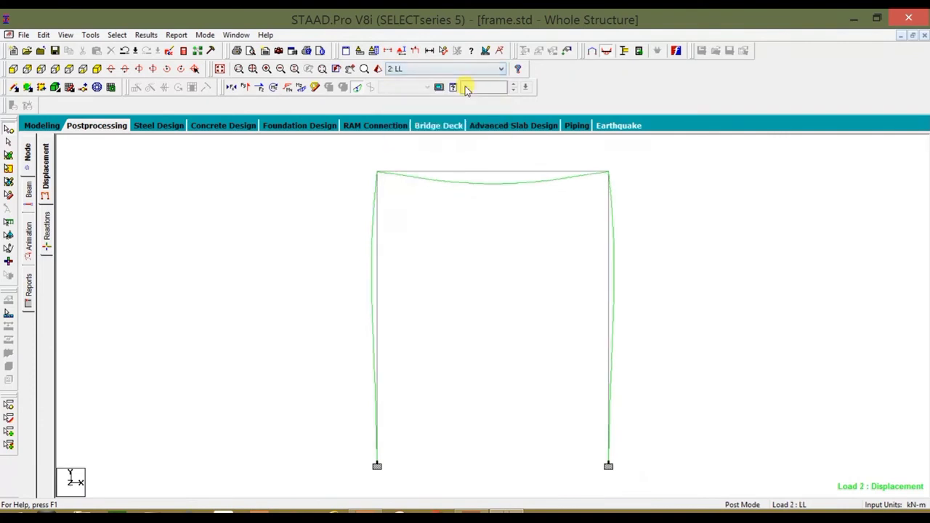
click(469, 68)
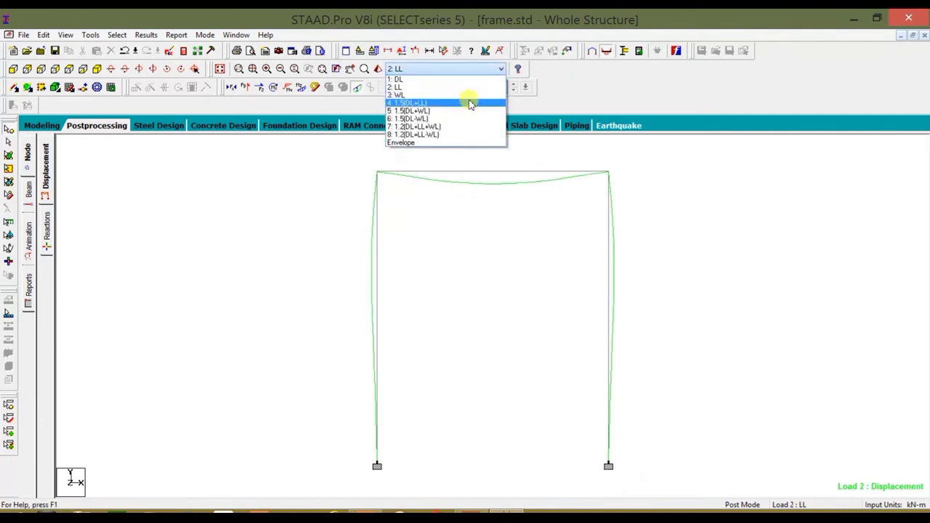
click(470, 95)
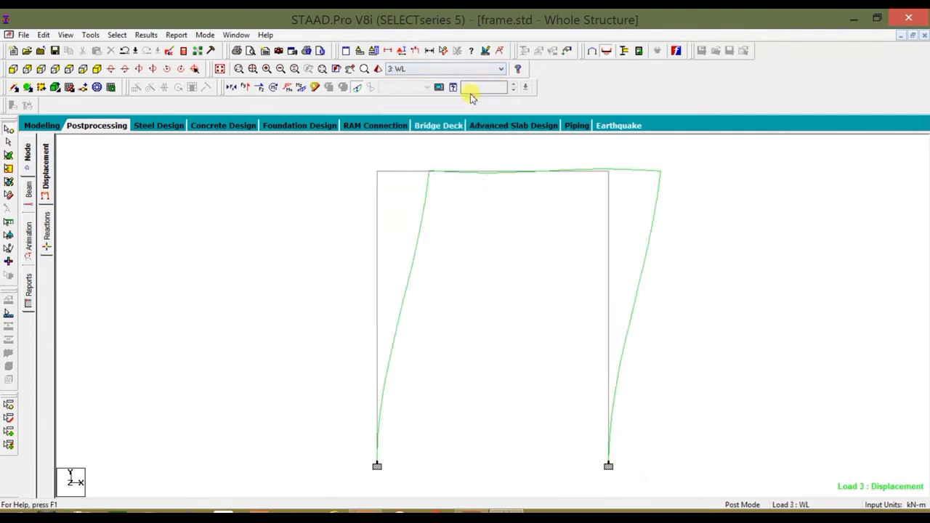
- Display the frame's displacement for combination 6, 1.5(DL-WL), and return to load case 3 WL
click(467, 69)
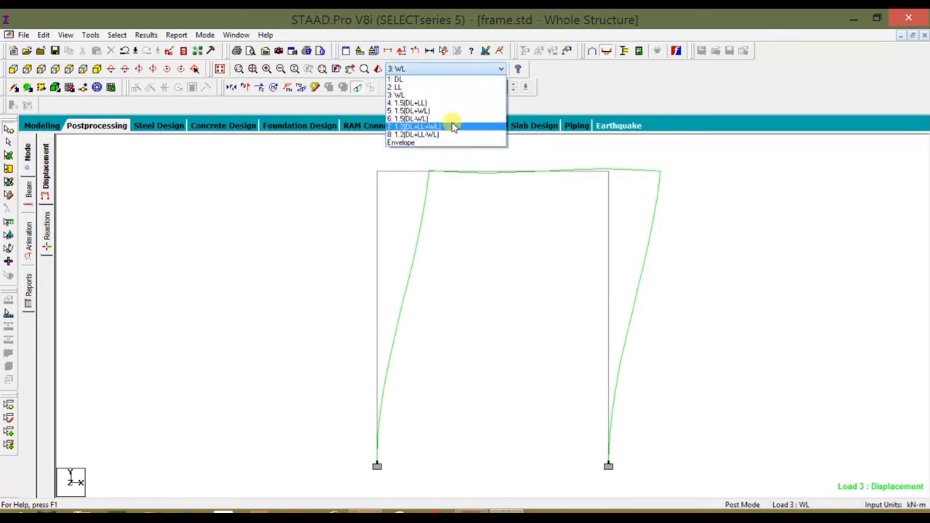
click(451, 118)
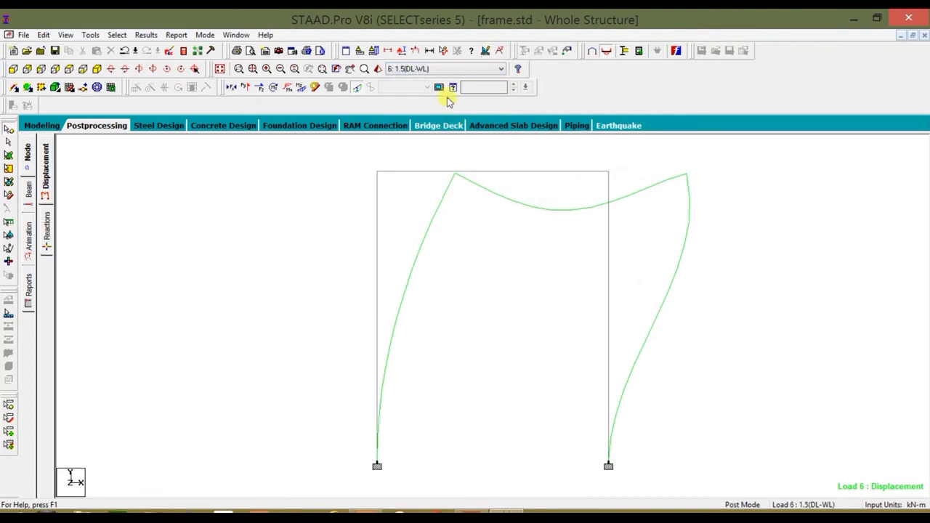
click(447, 70)
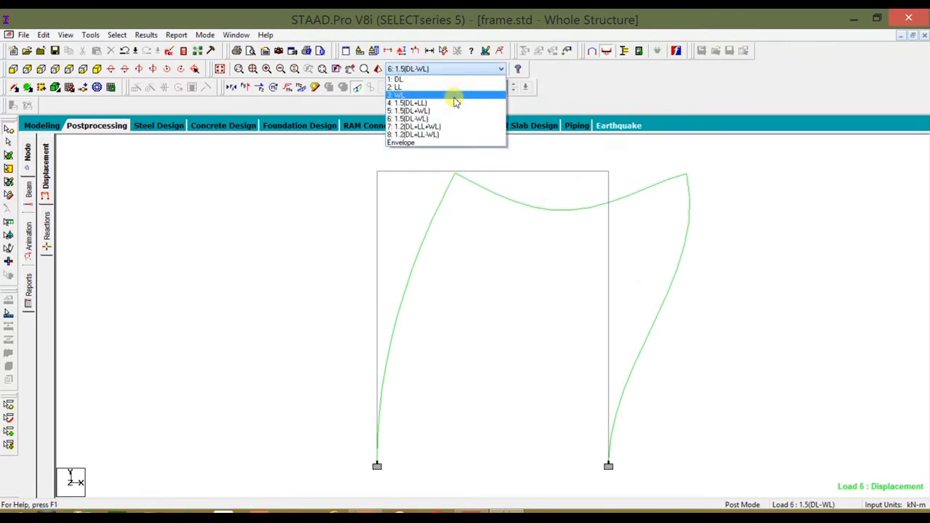
click(455, 95)
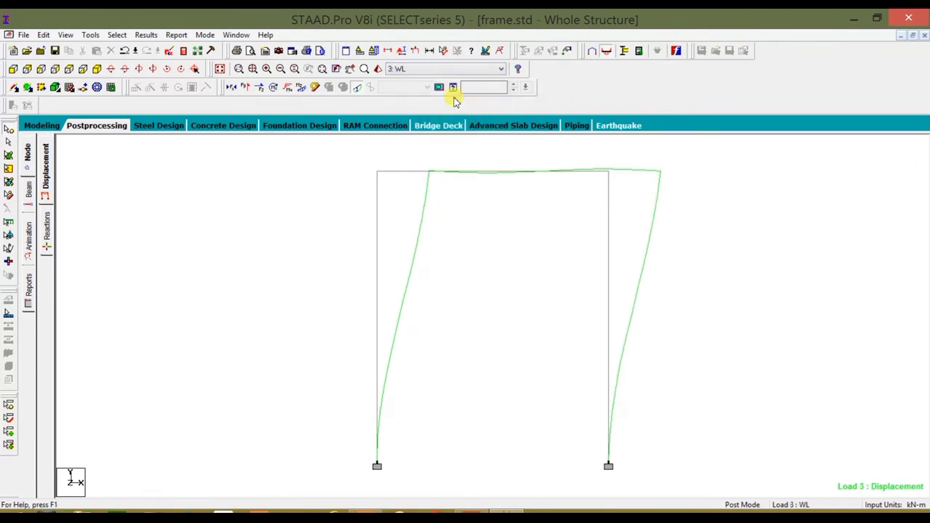
- Animate the frame under load case WL using the Section Displacement diagram type
click(28, 242)
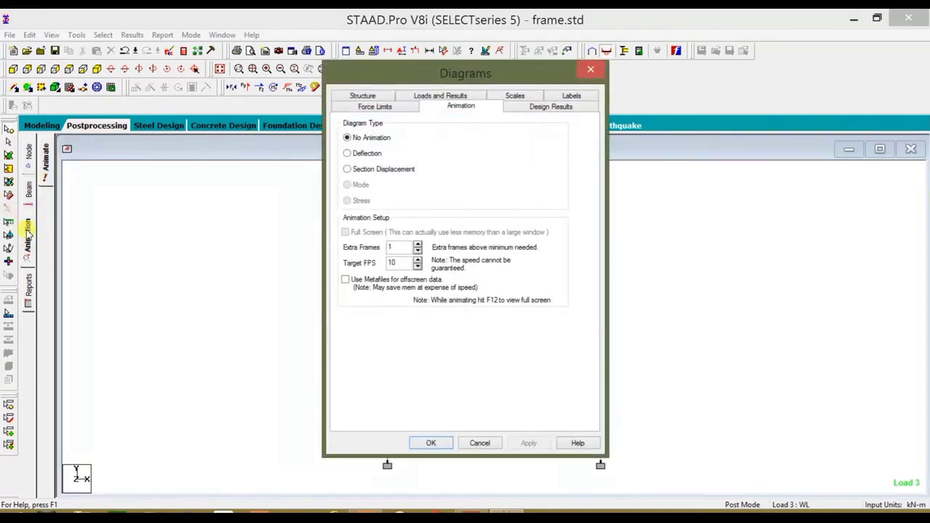
click(373, 170)
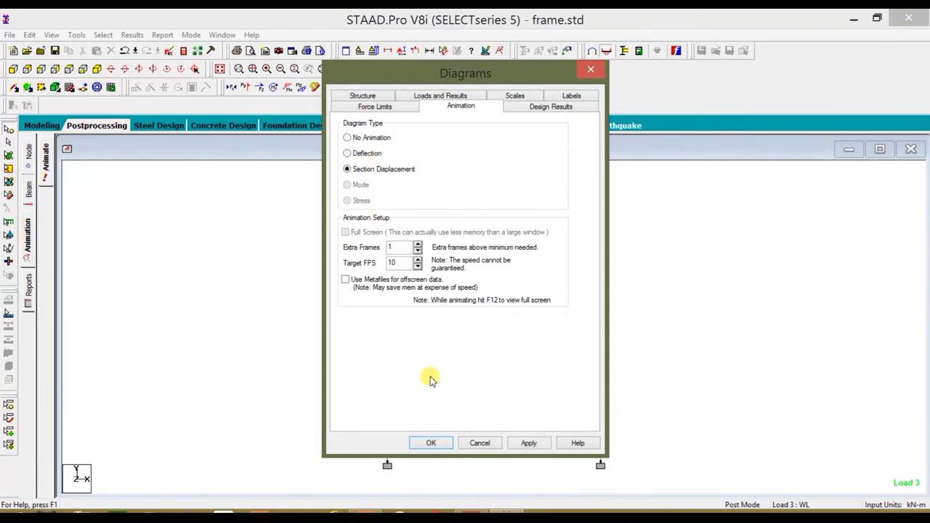
click(526, 444)
click(442, 441)
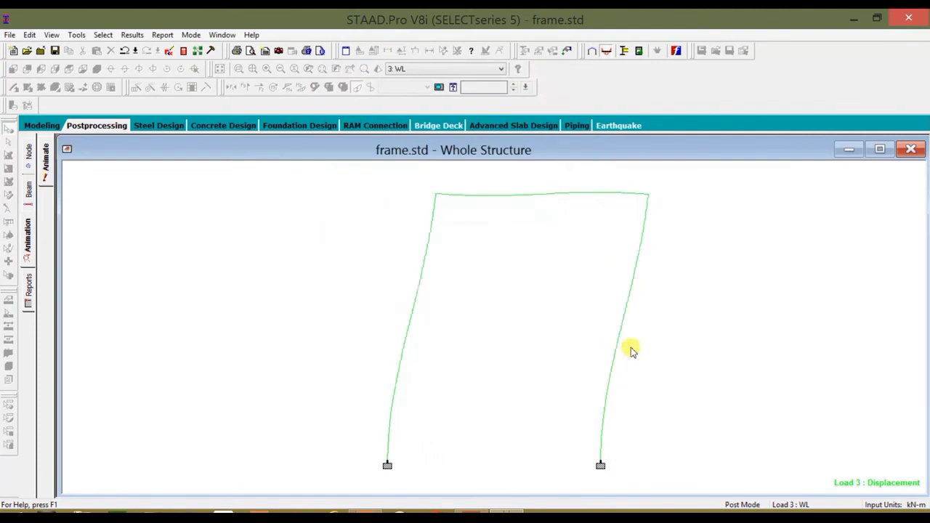
- Stop the animation by choosing No Animation and show the static section displacement diagram for WL
click(29, 243)
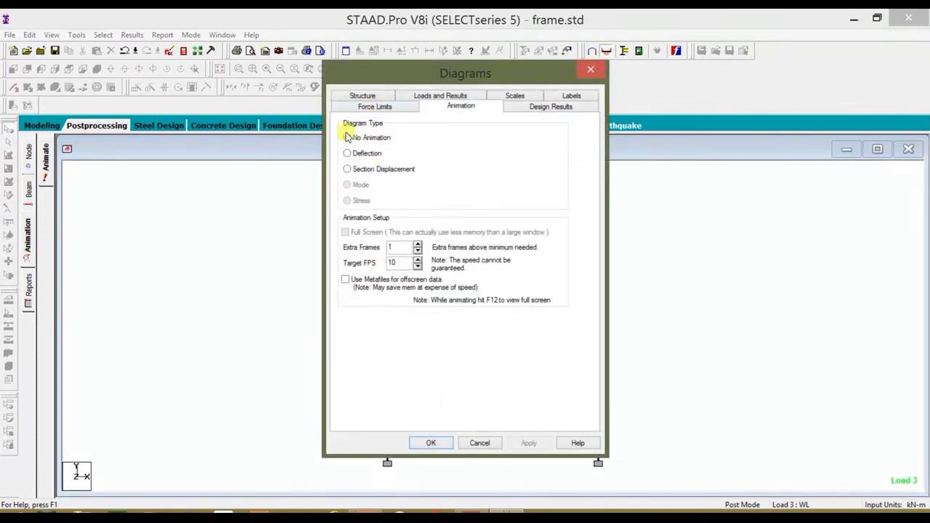
click(433, 443)
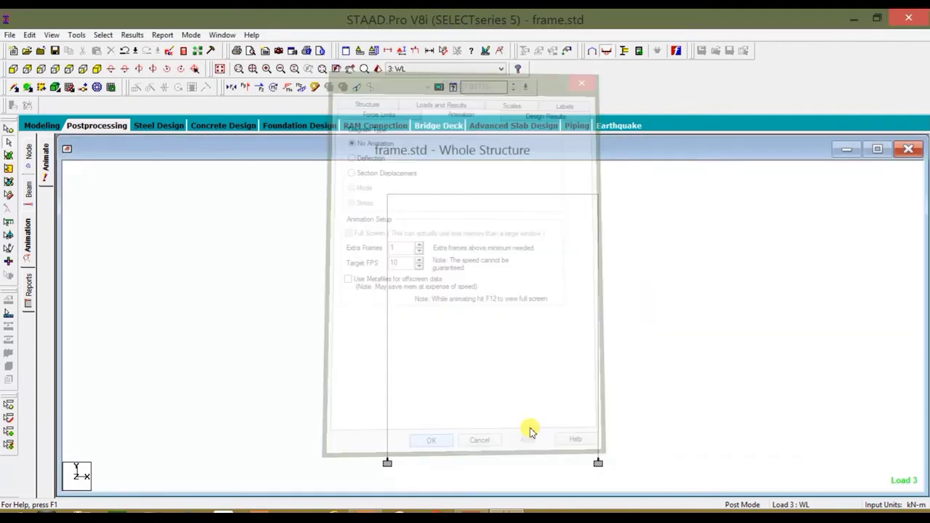
click(357, 87)
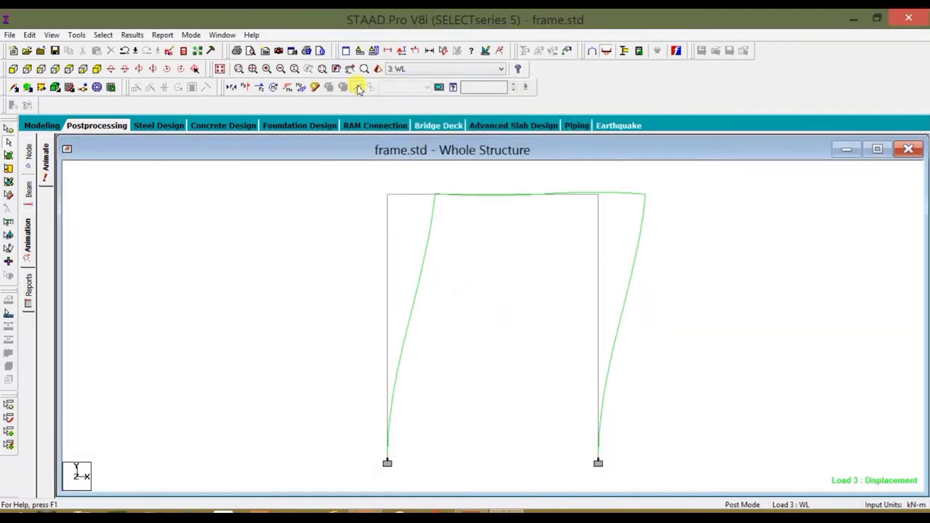
- Annotate the beams with Max Resultant displacement and Maximum combined bending and axial stress, dismiss the warning, and close the annotation settings
click(132, 35)
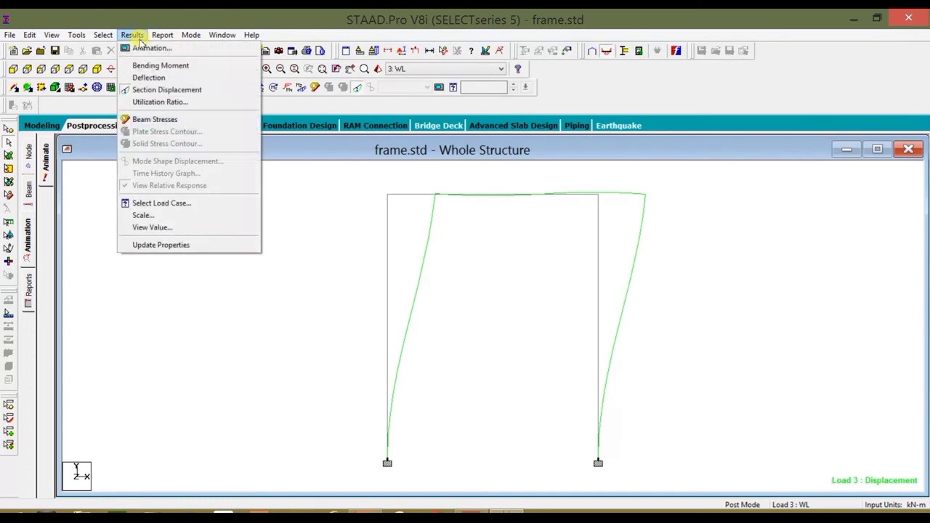
click(159, 229)
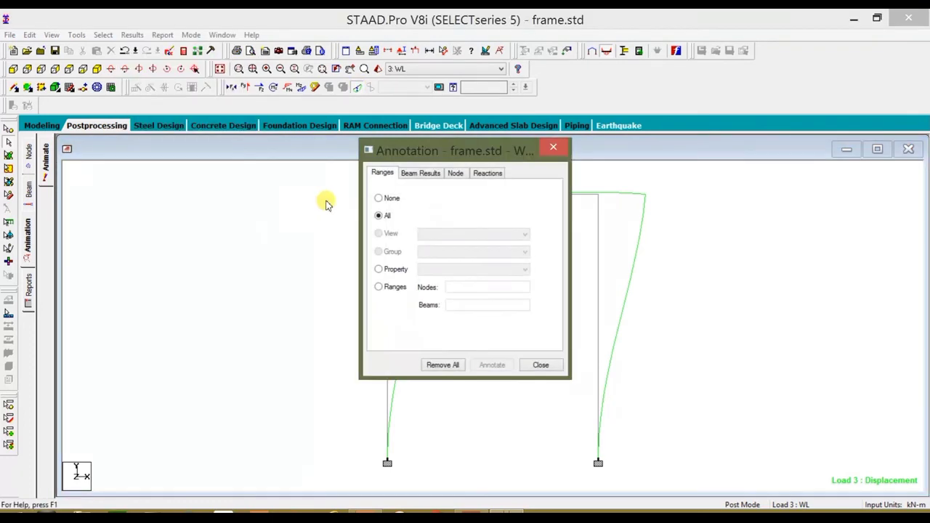
click(418, 175)
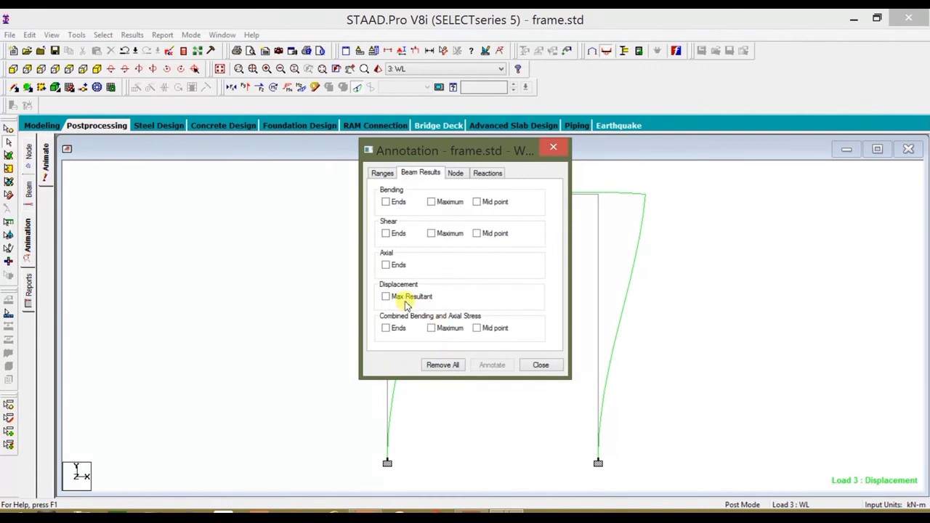
click(449, 327)
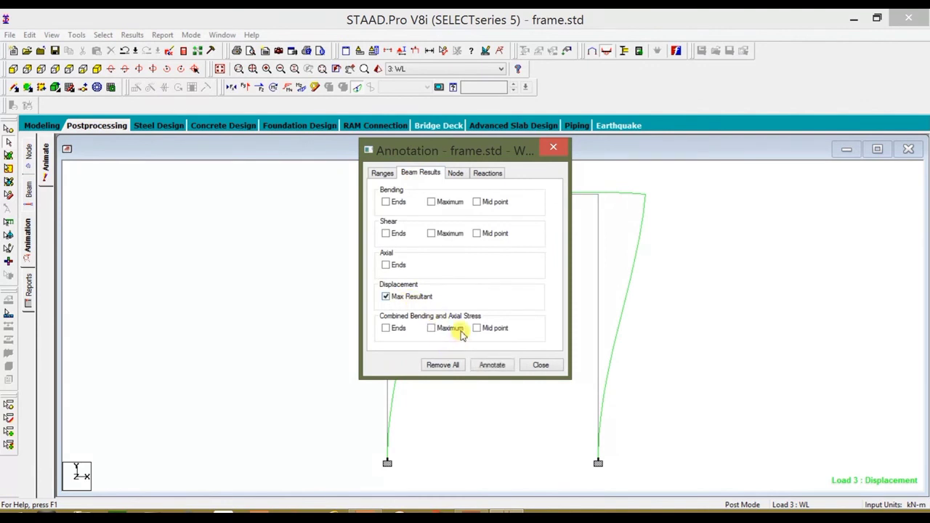
click(492, 369)
click(553, 293)
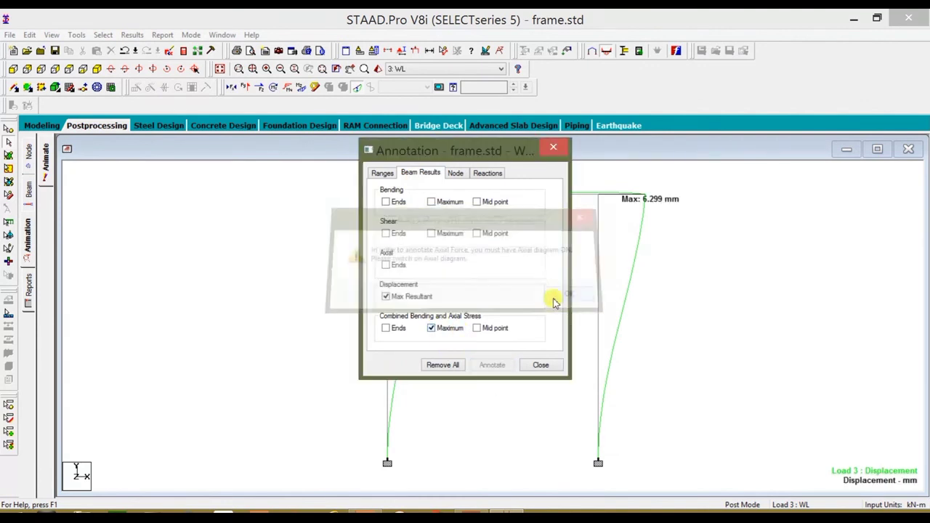
click(540, 367)
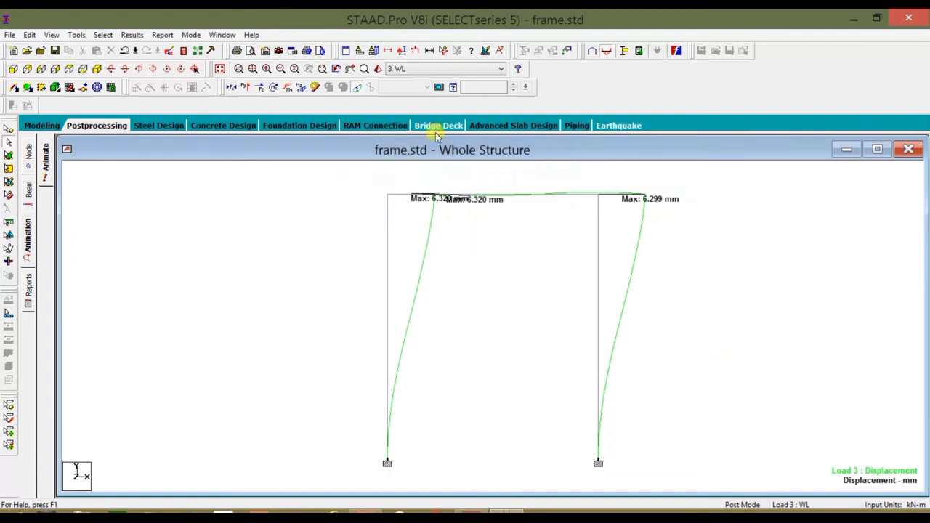
- Hide the displacement diagram and view the bending Z, shear Y and axial force diagrams in turn, hiding each one again
click(328, 88)
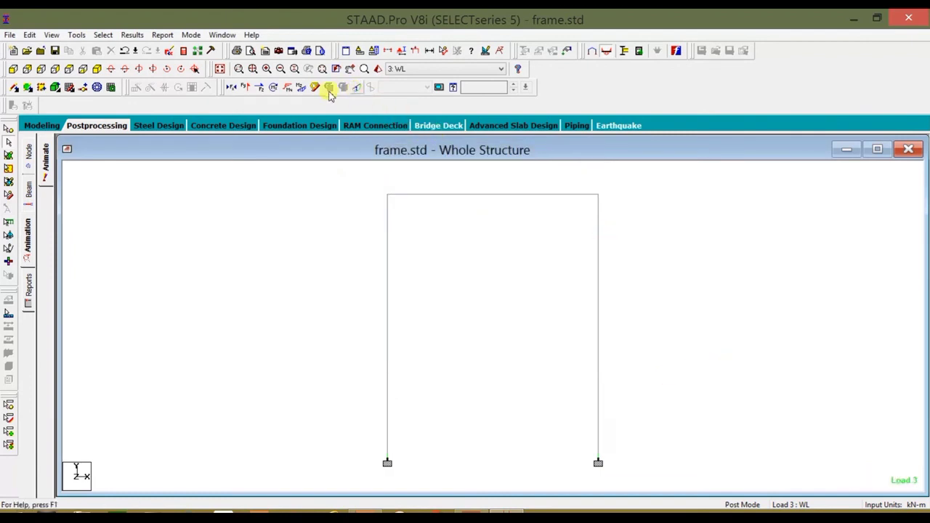
click(302, 87)
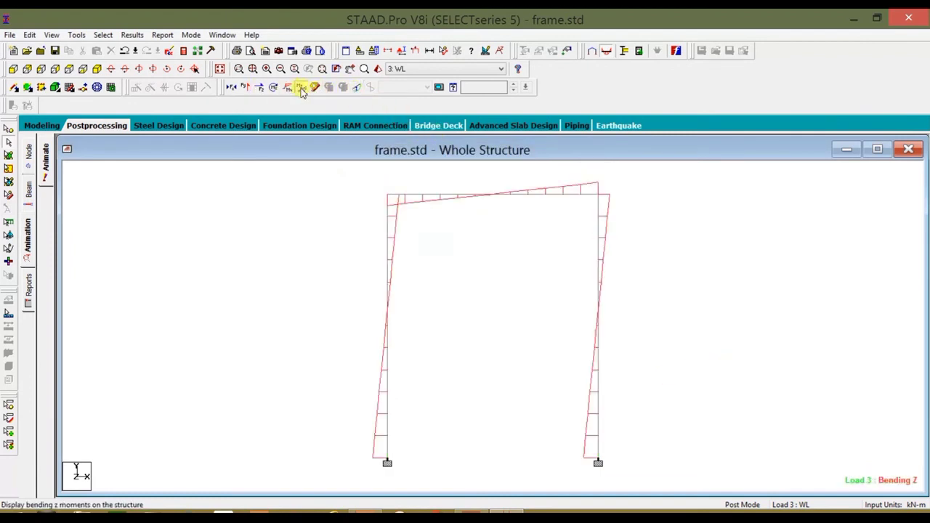
click(302, 87)
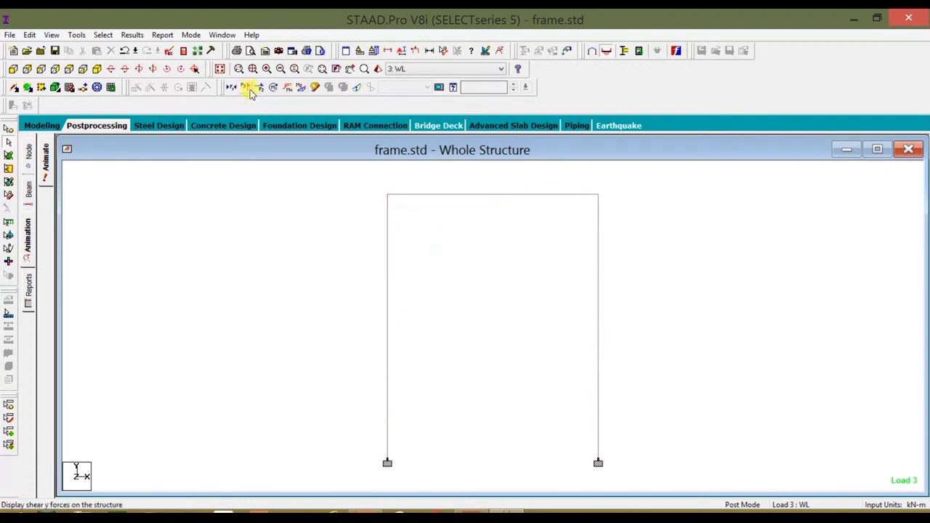
click(247, 88)
click(246, 88)
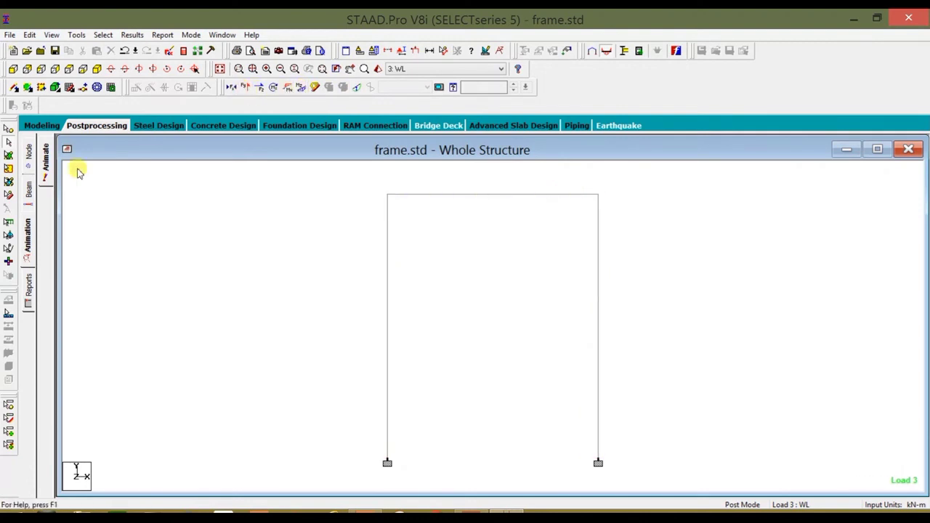
click(231, 87)
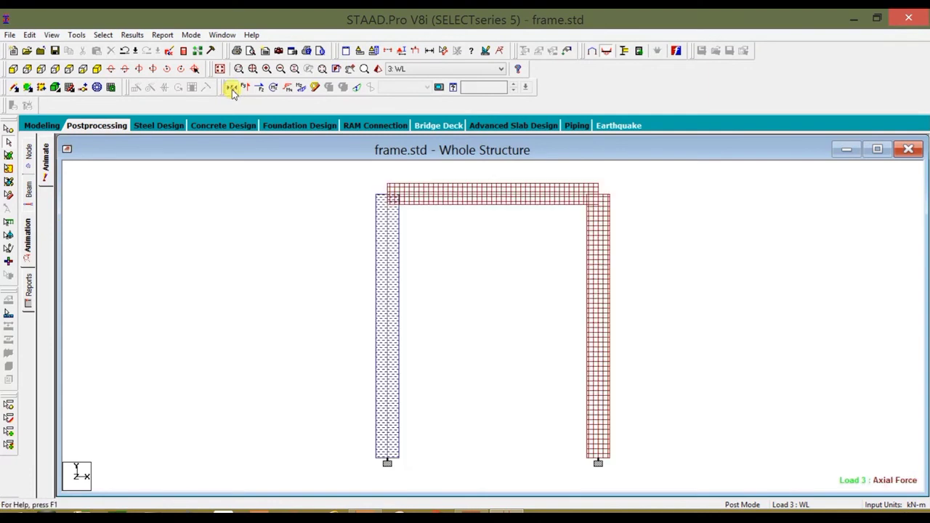
click(231, 88)
- Preview the report page, dismissing its setup without changes, and return to Modeling mode
click(30, 290)
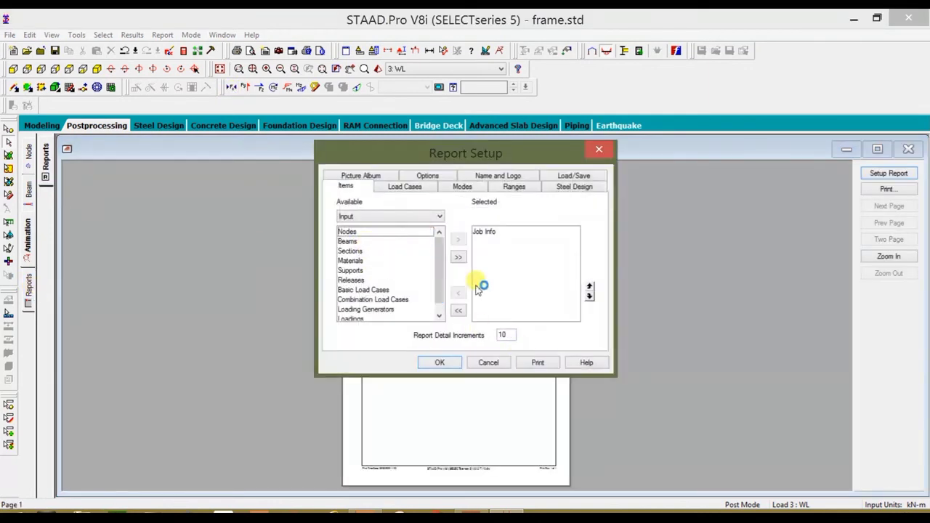
click(599, 149)
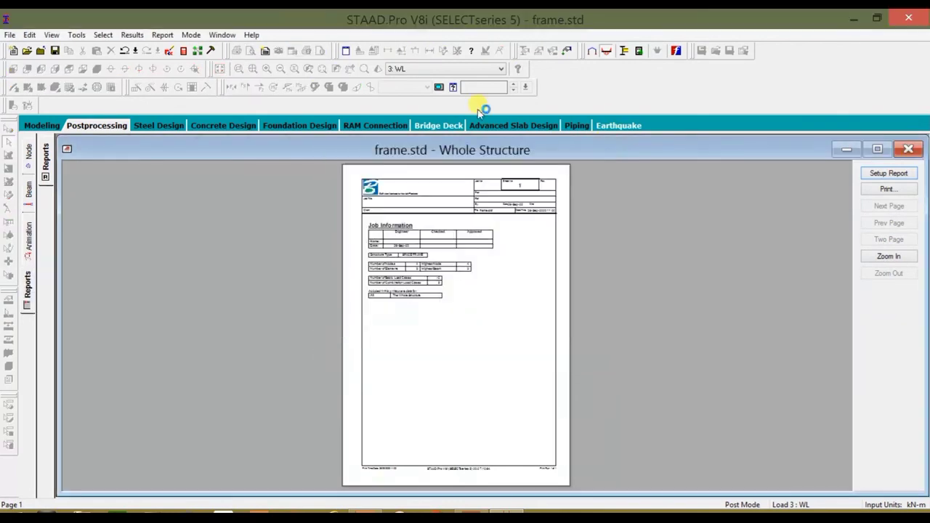
click(54, 128)
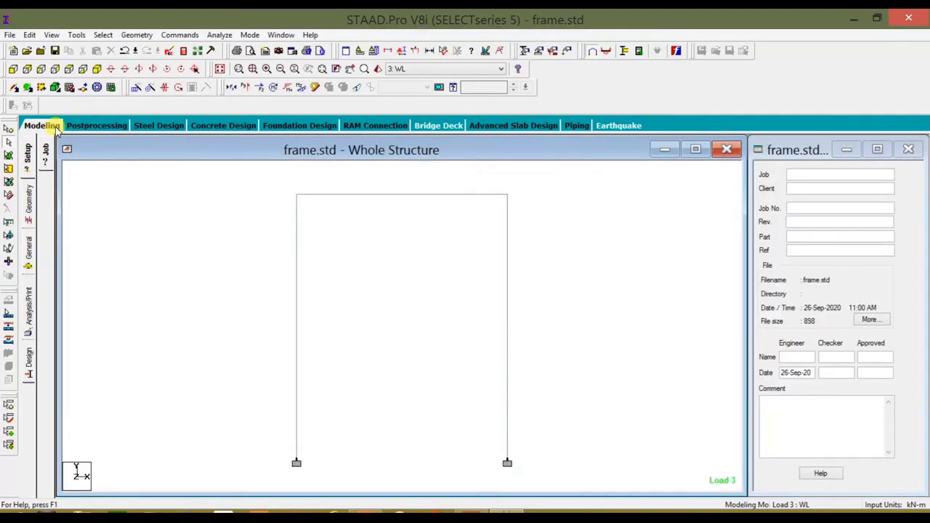